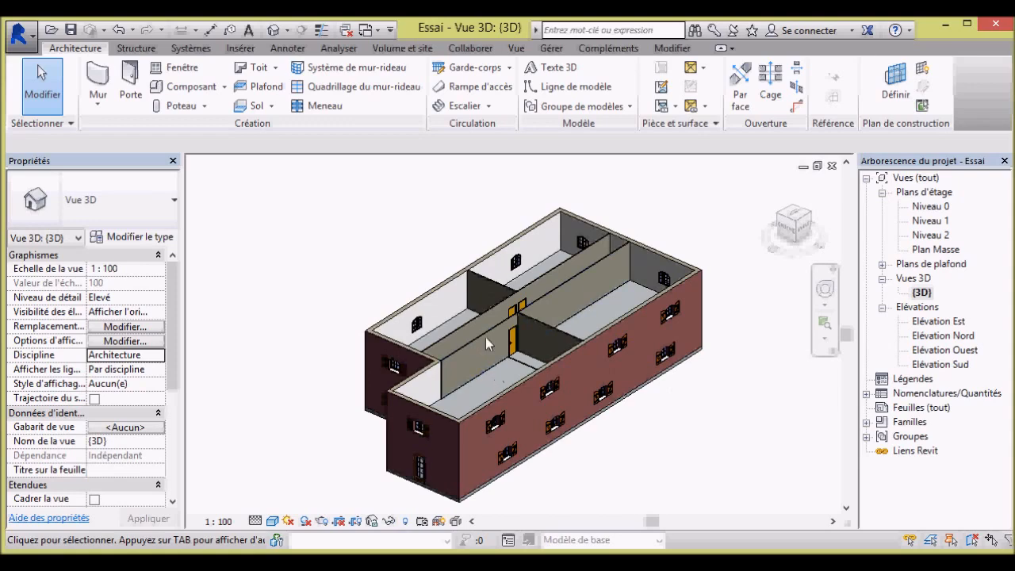
Set the unconnected height of the Niveau 0 partition protruding across the central corridor floor to 2.75 m.
shift+middle_drag(586, 372, 489, 394)
scroll(493, 316, up, 3)
shift+middle_drag(498, 351, 503, 329)
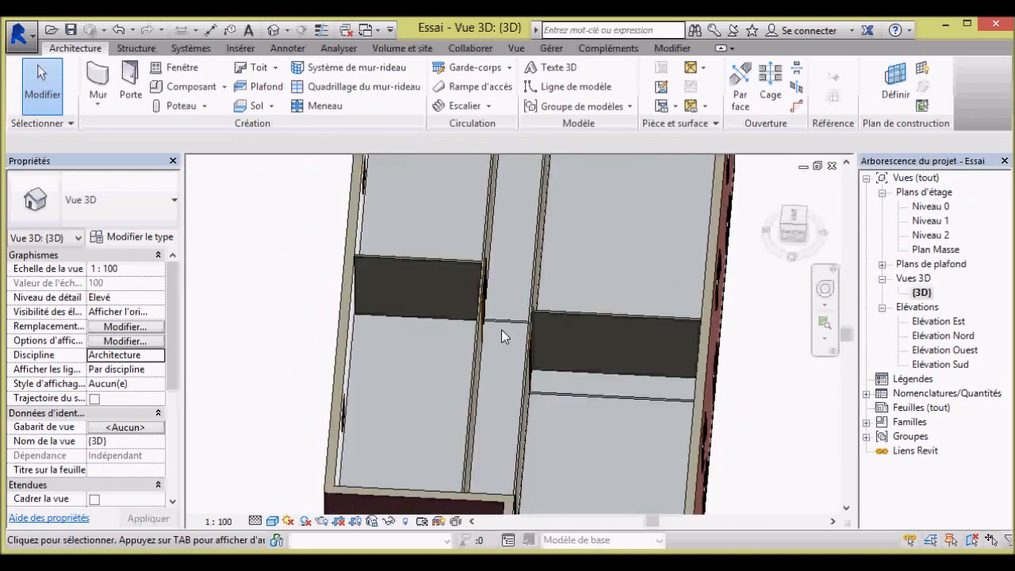
click(504, 321)
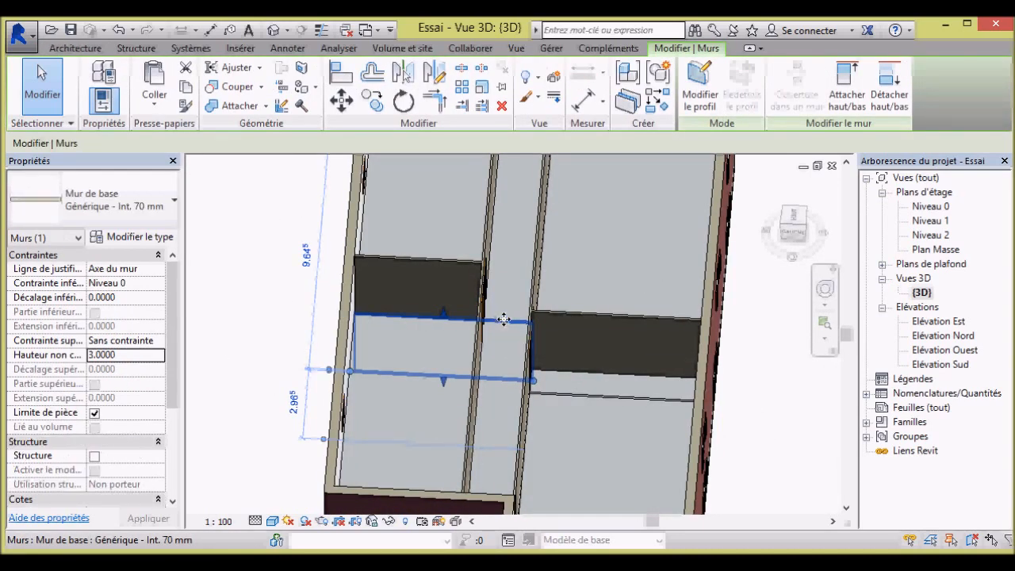
click(147, 356)
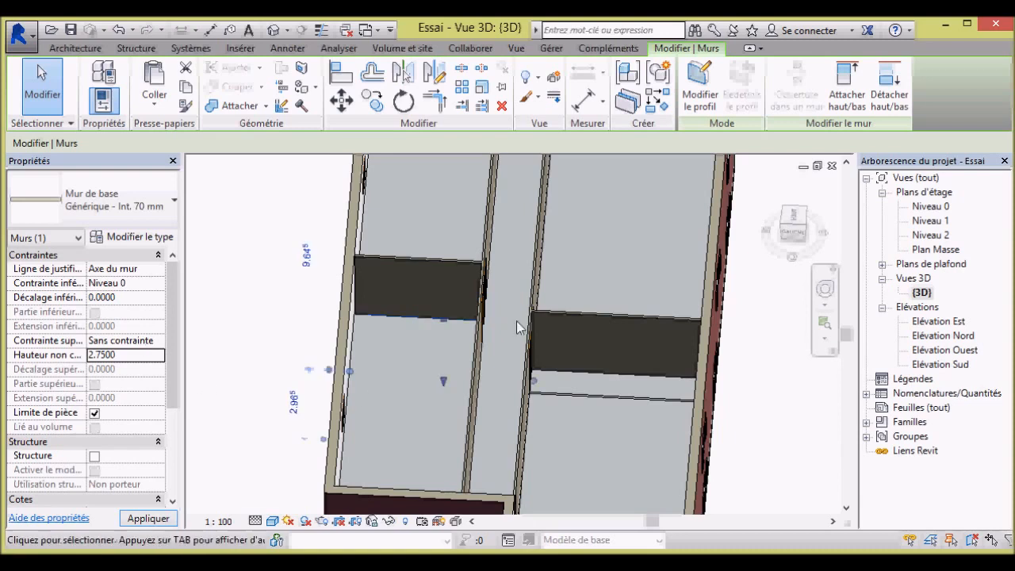
Set the unconnected height of the Niveau 0 partition protruding through the floor of the front room to 2.75 m.
click(587, 394)
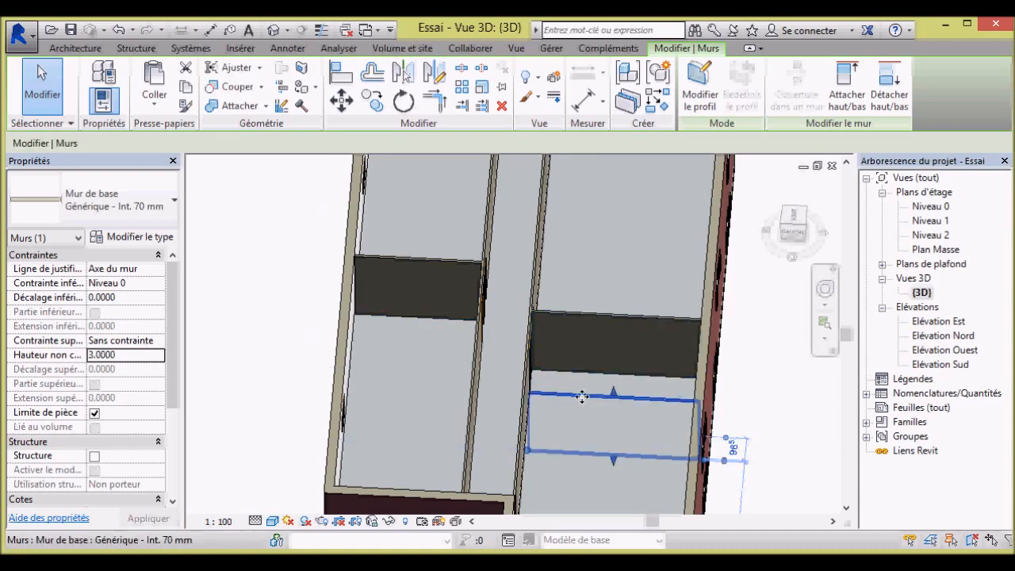
click(131, 355)
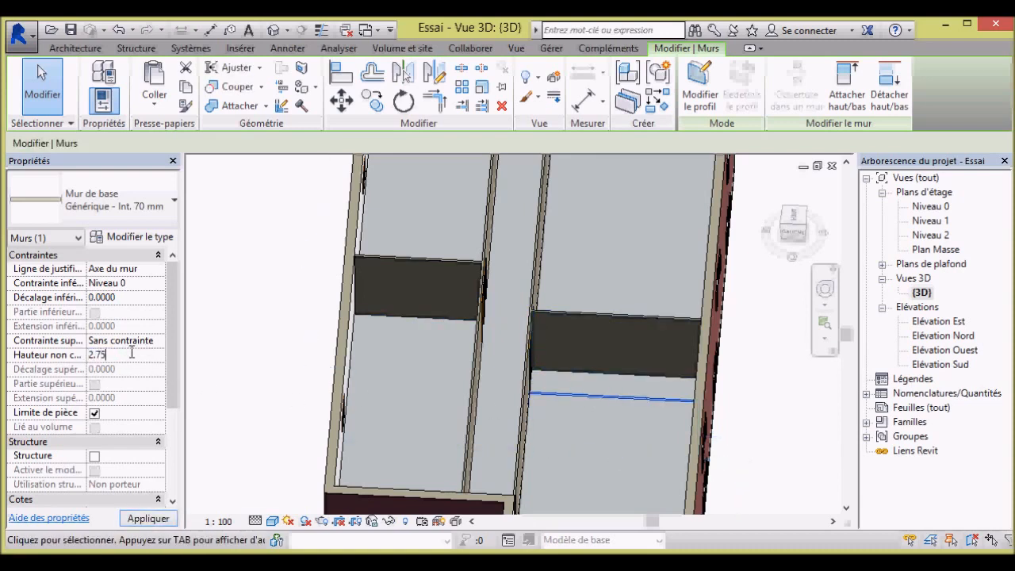
key(Return)
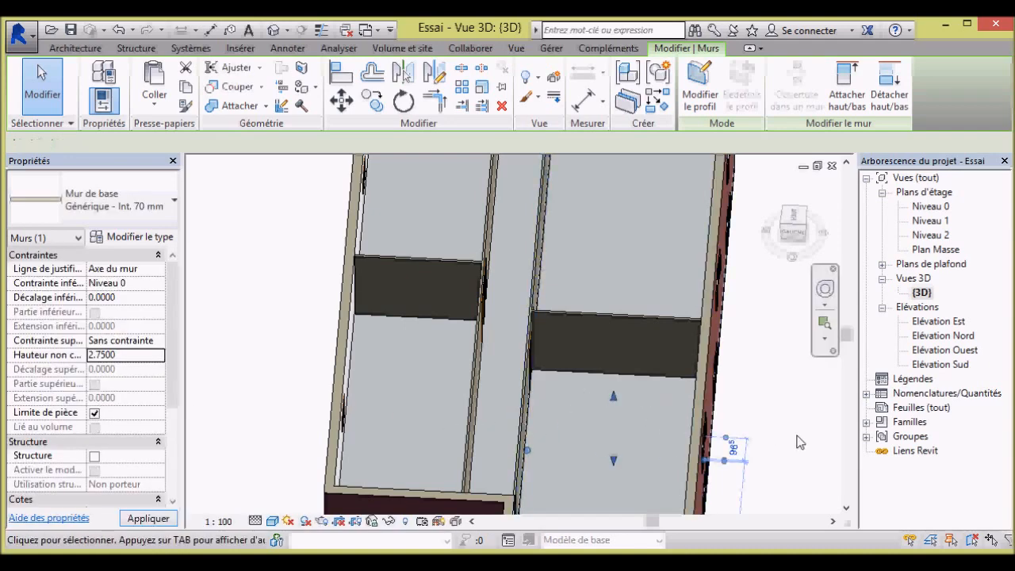
shift+middle_drag(789, 445, 540, 416)
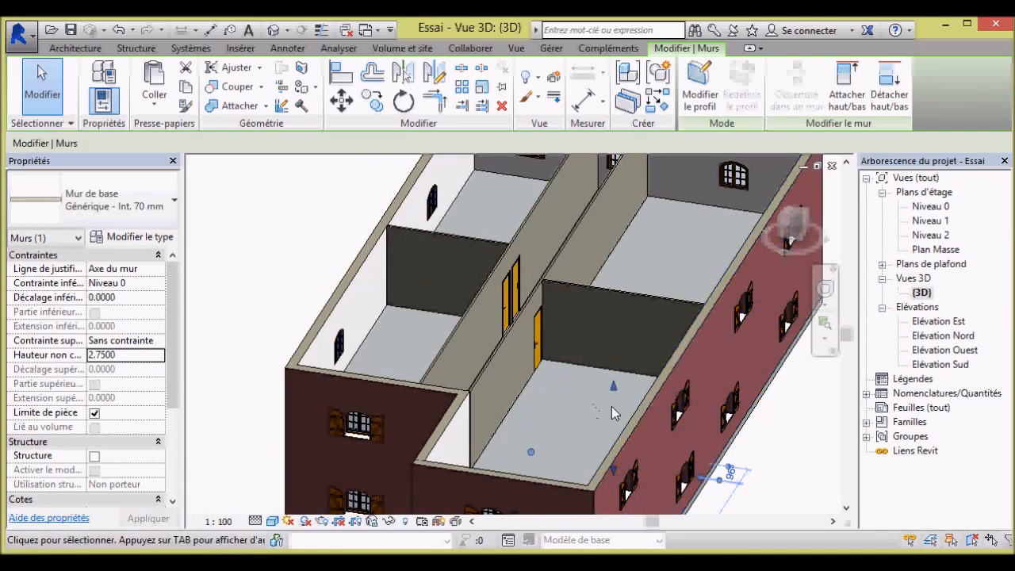
Open the Niveau 0 floor plan and inspect the 70 mm partition dividing the large room along the lower facade.
double_click(925, 194)
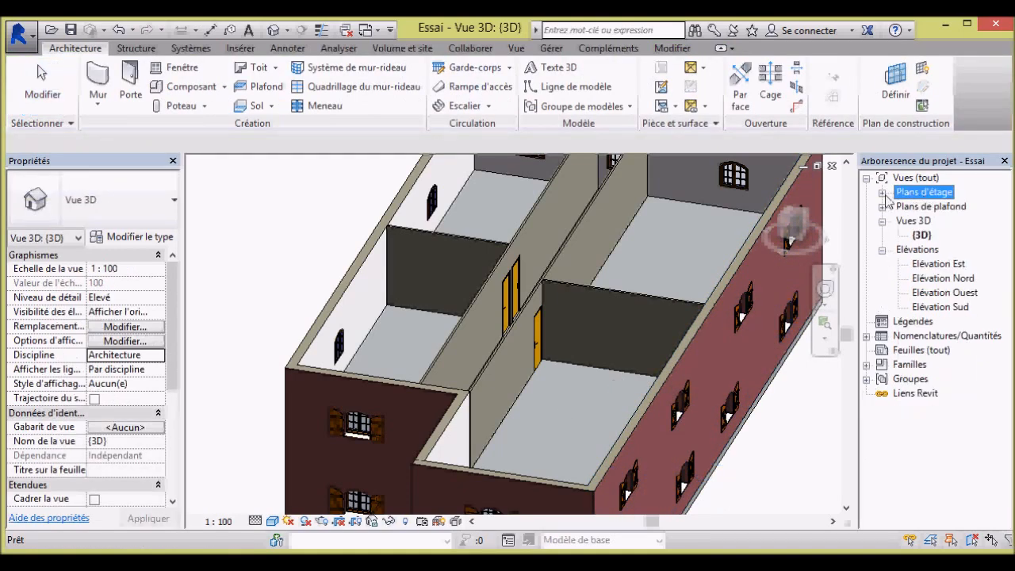
click(883, 193)
double_click(929, 206)
click(585, 444)
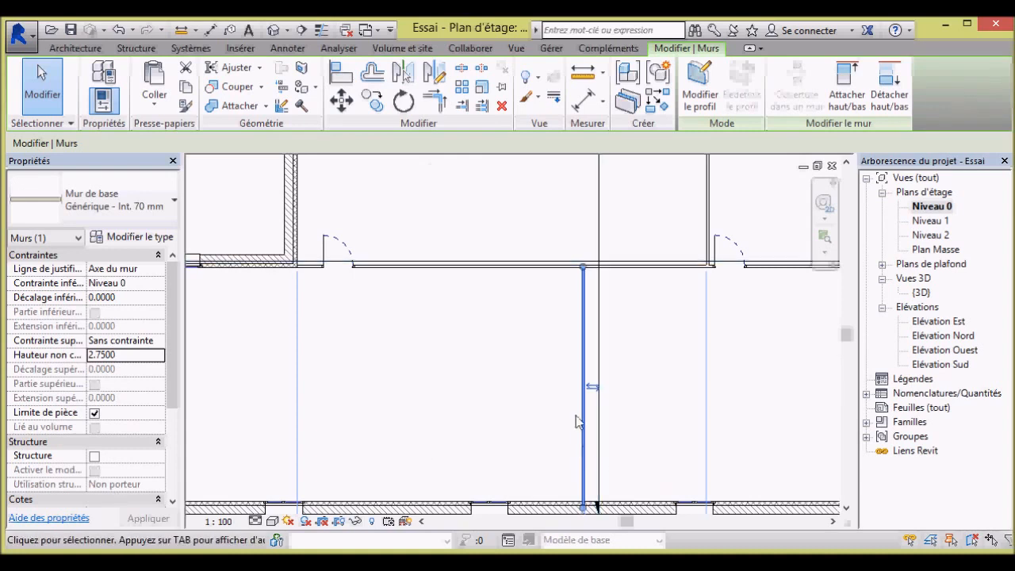
scroll(547, 356, down, 3)
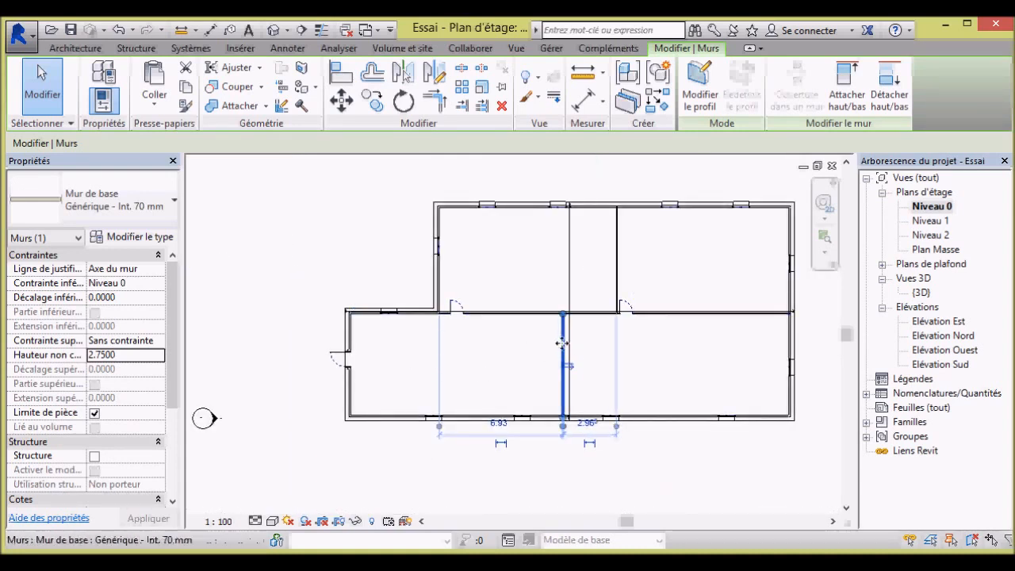
scroll(523, 377, up, 3)
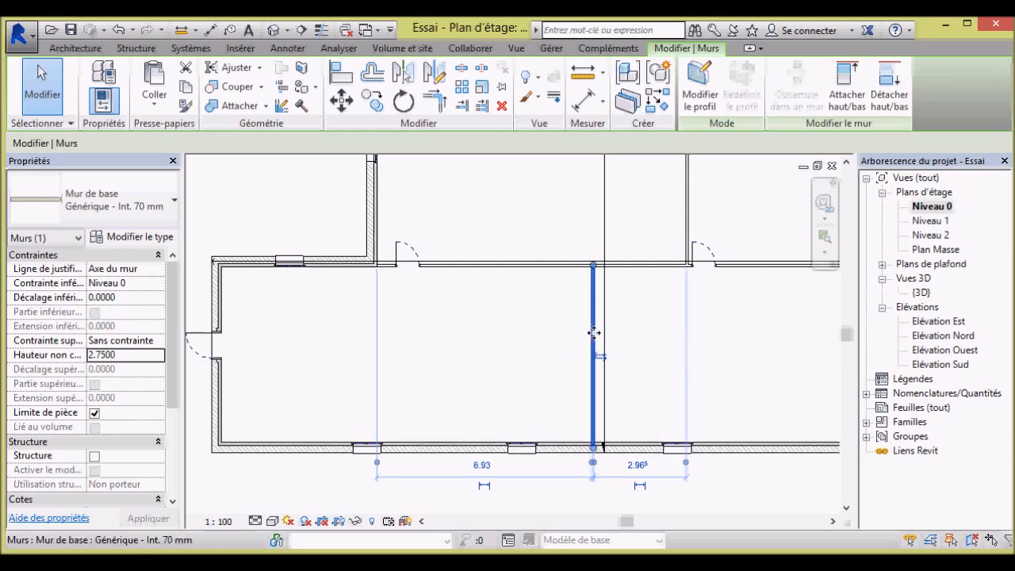
scroll(623, 332, down, 3)
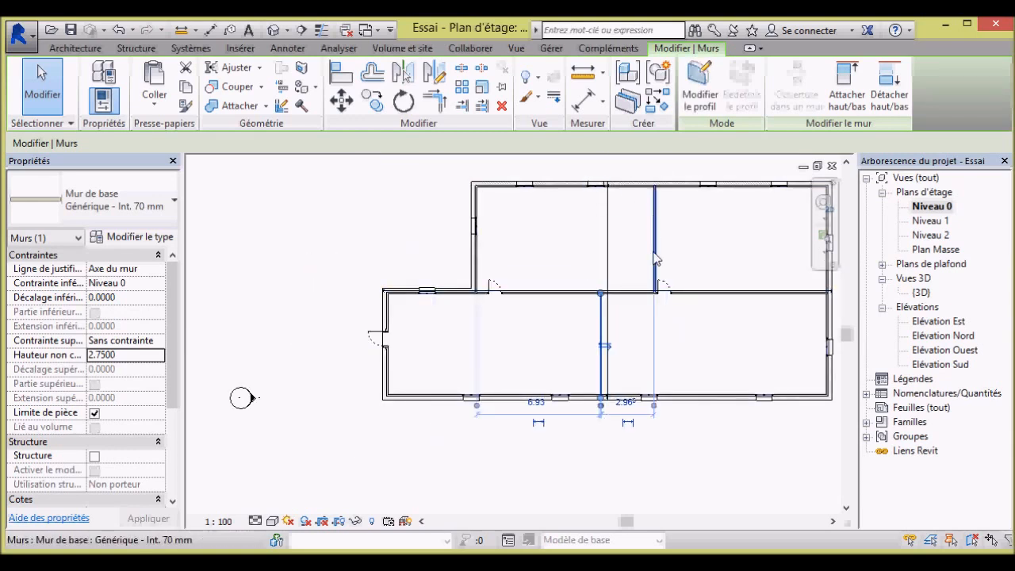
scroll(612, 346, up, 1)
scroll(612, 346, up, 2)
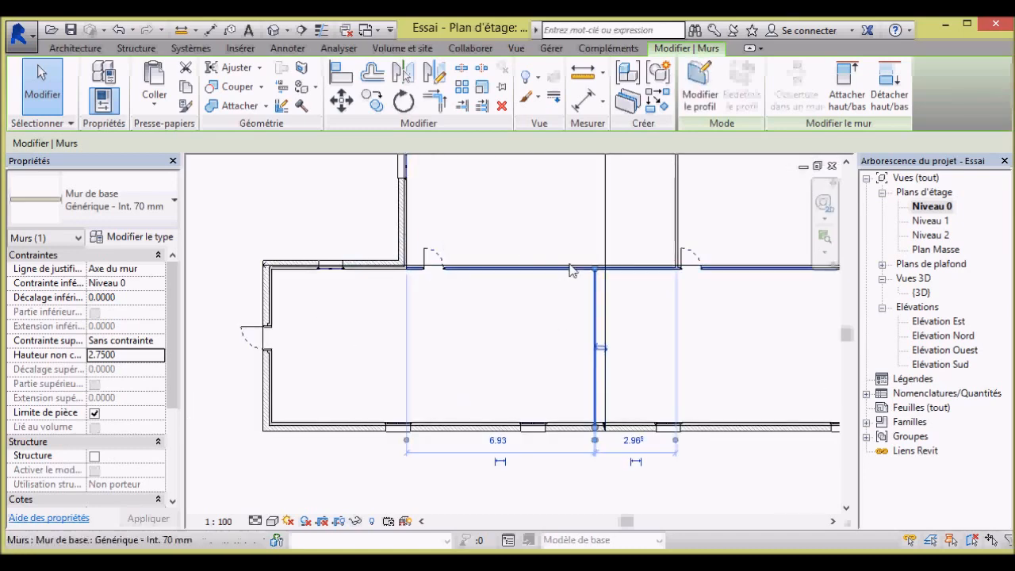
click(341, 204)
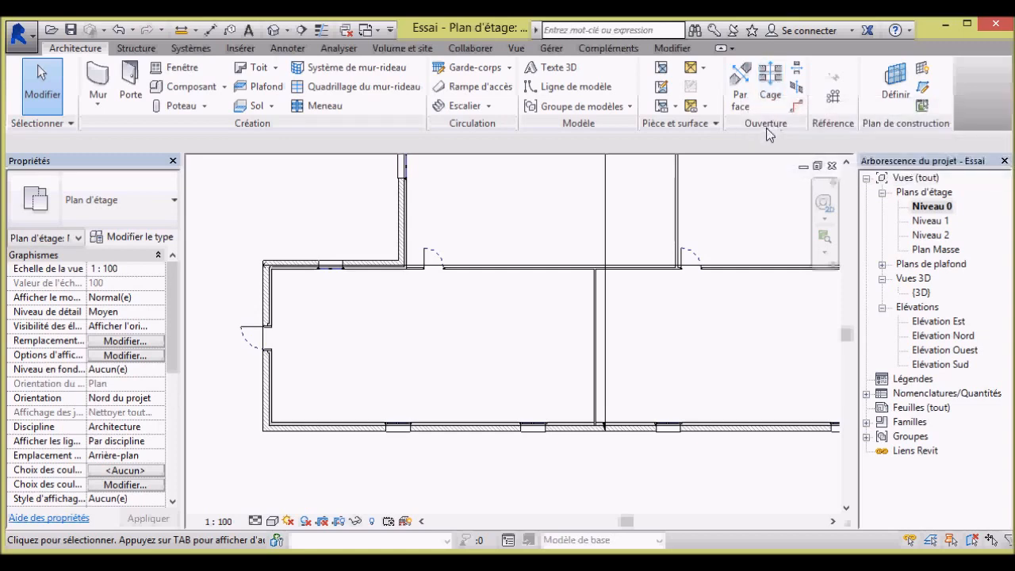
Cut a rectangular wall opening about 1.48 m wide near the middle of the partition dividing the large lower room.
click(797, 70)
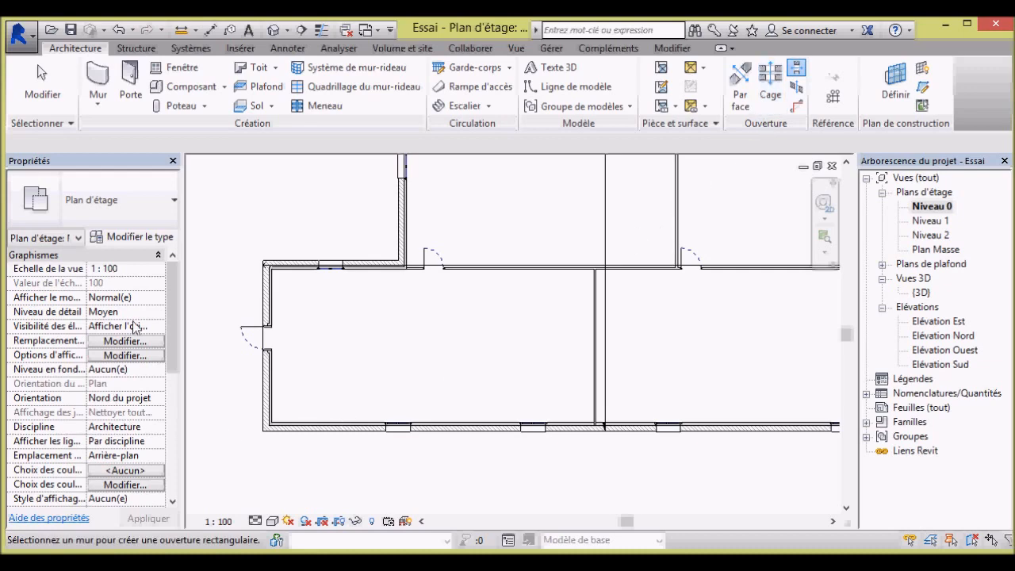
scroll(170, 353, down, 2)
scroll(187, 432, down, 5)
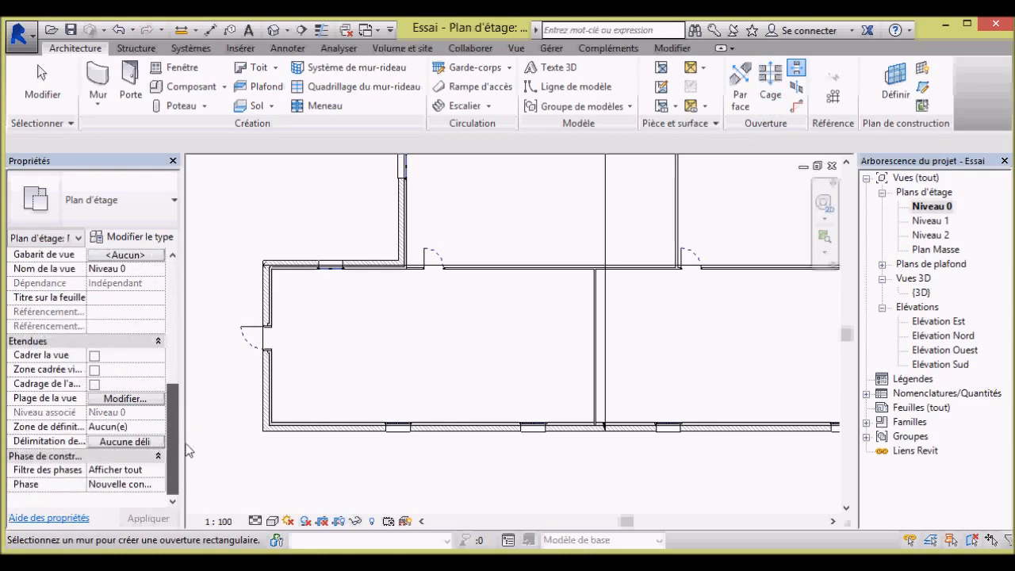
scroll(174, 367, up, 2)
scroll(173, 367, up, 5)
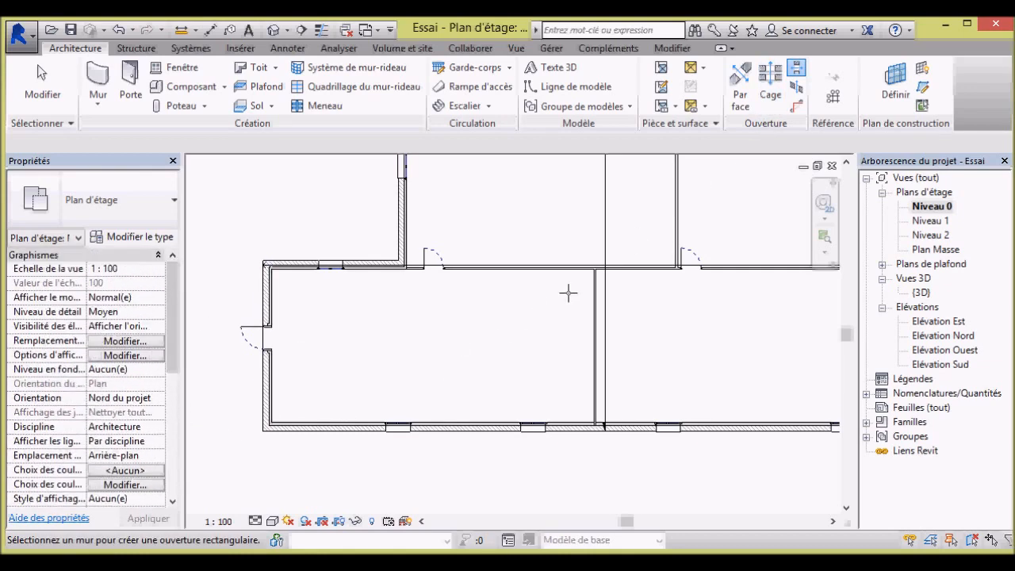
click(594, 302)
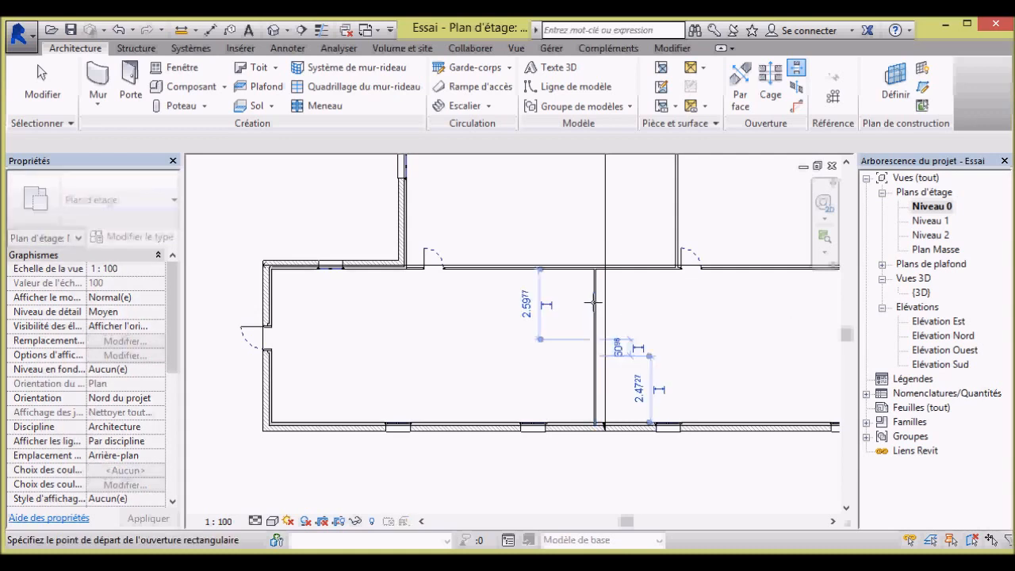
scroll(597, 397, up, 2)
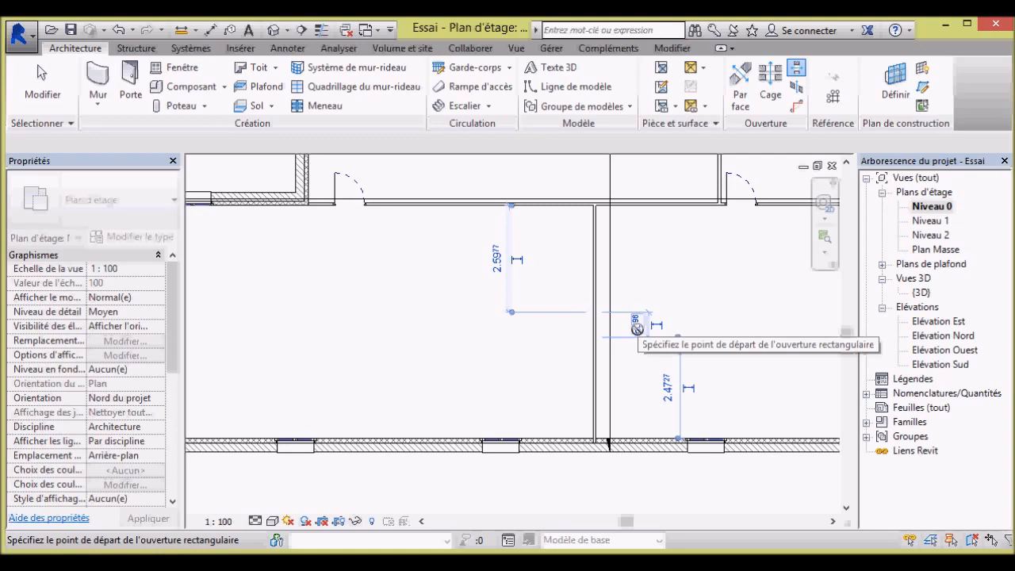
click(635, 325)
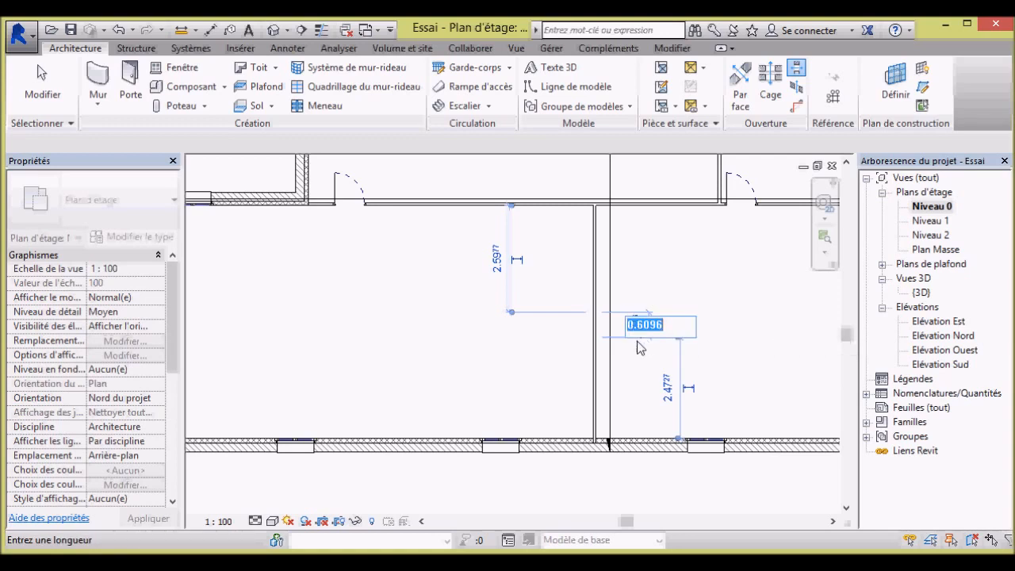
key(Escape)
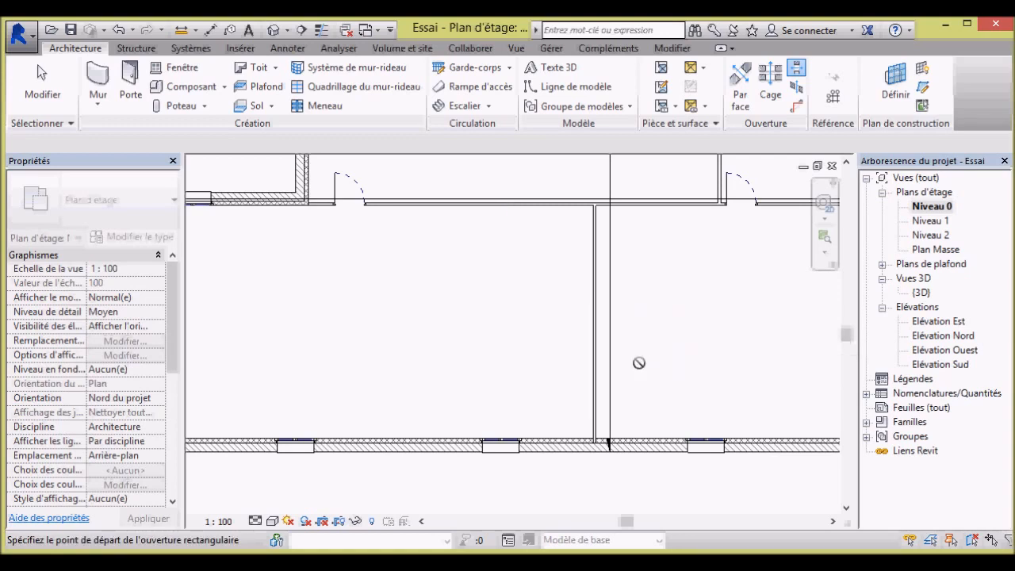
click(594, 304)
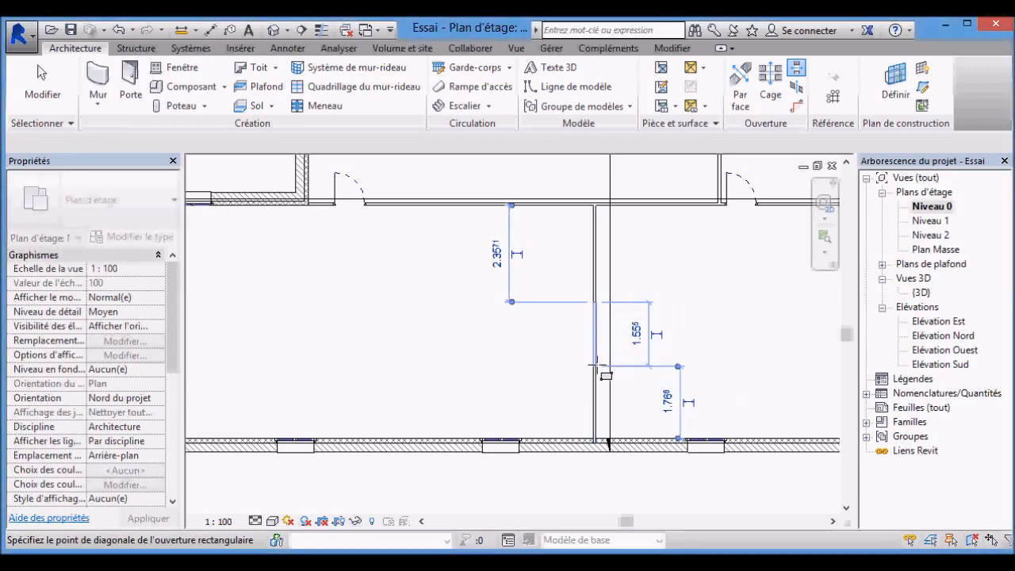
click(597, 363)
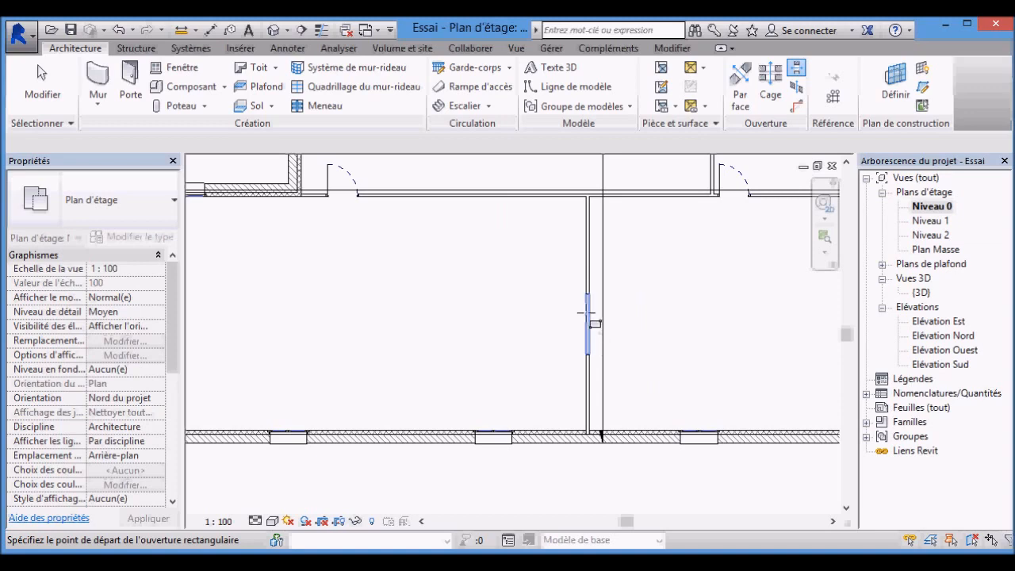
key(Escape)
key(Escape)
Set the width of the partition's rectangular opening to 2.00 m.
click(587, 301)
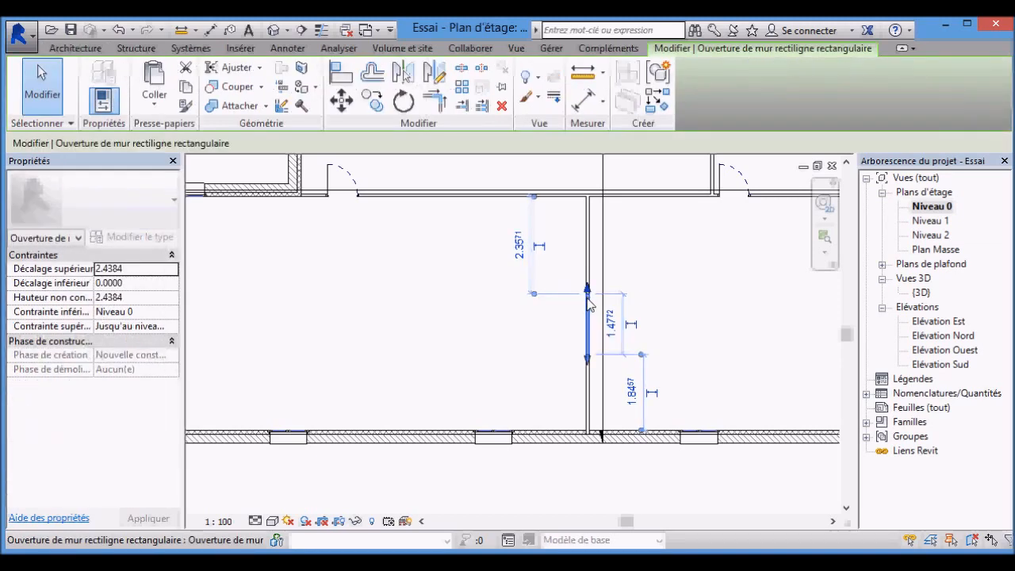
click(616, 326)
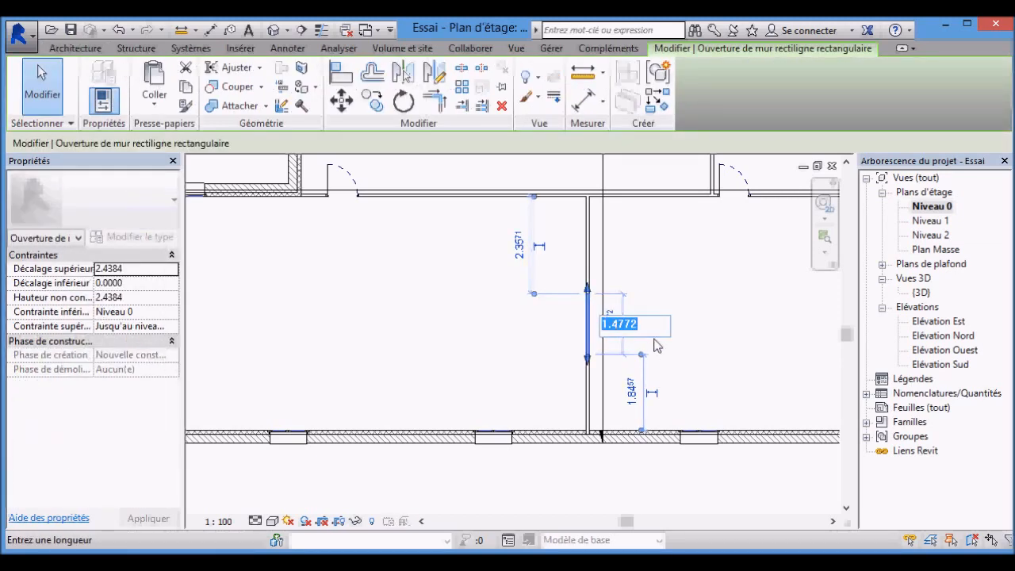
key(Return)
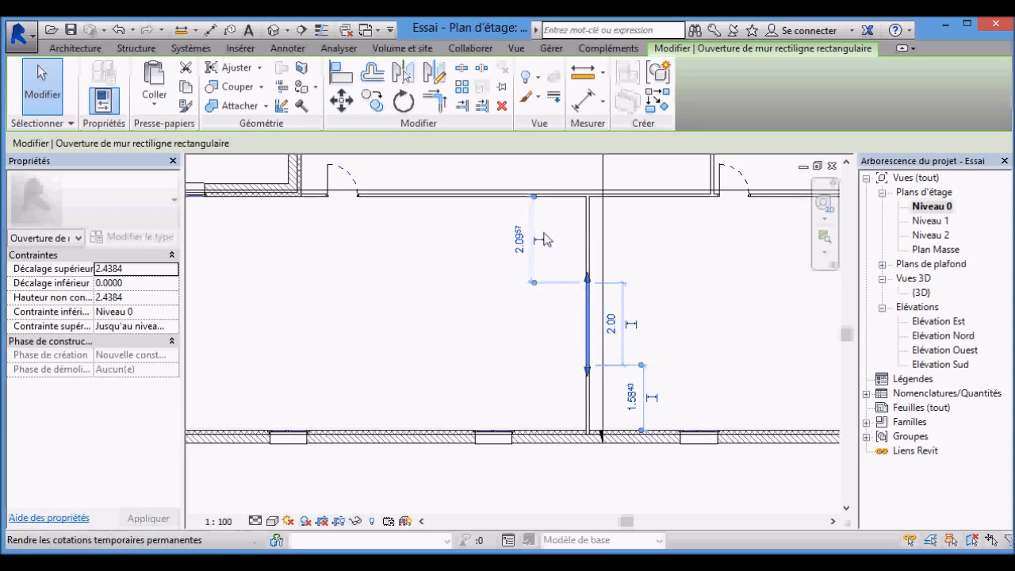
Set the opening's distance from the horizontal interior wall above it to 1.50 m, and finally to 1.75 m.
click(520, 246)
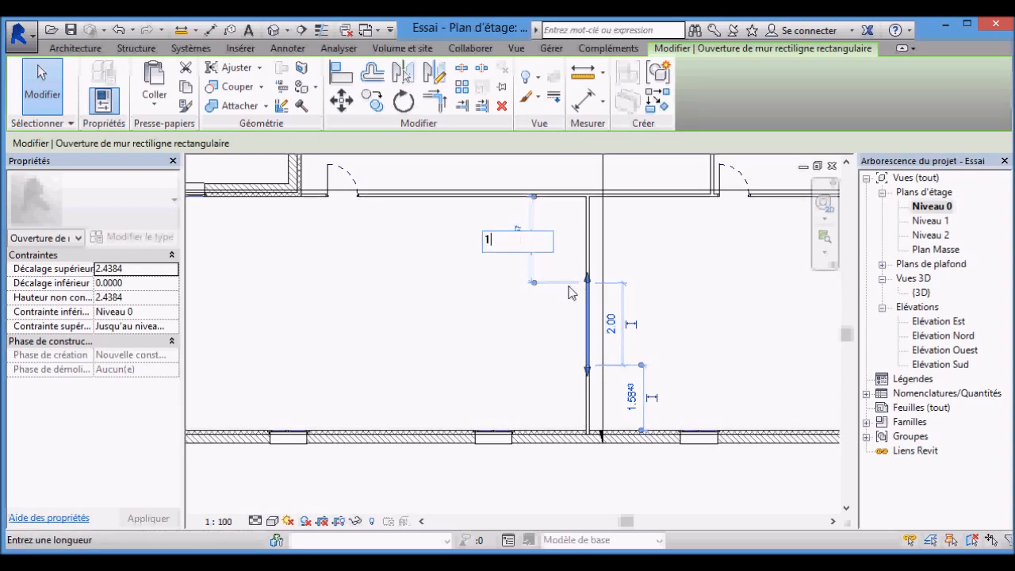
key(Return)
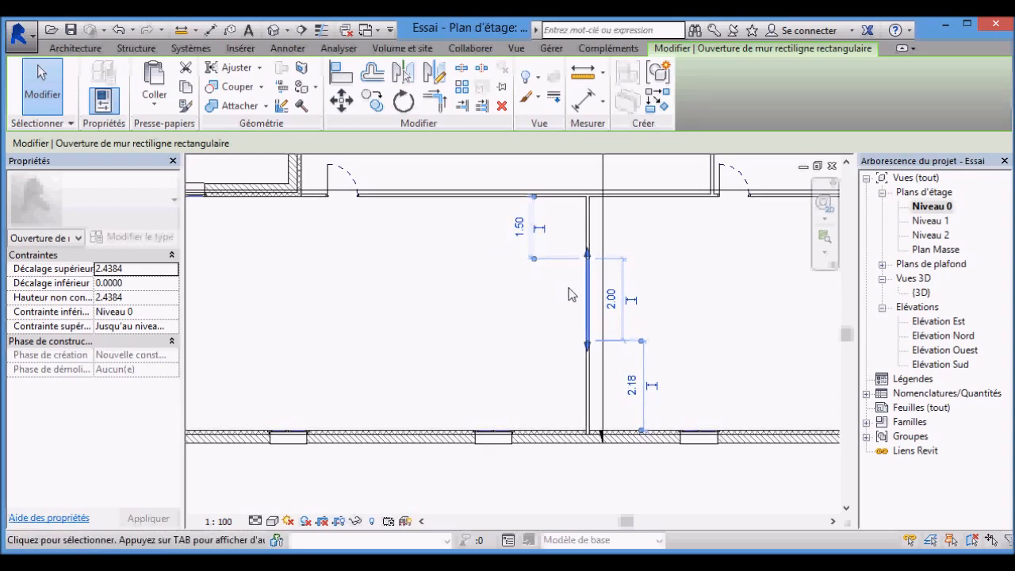
click(520, 227)
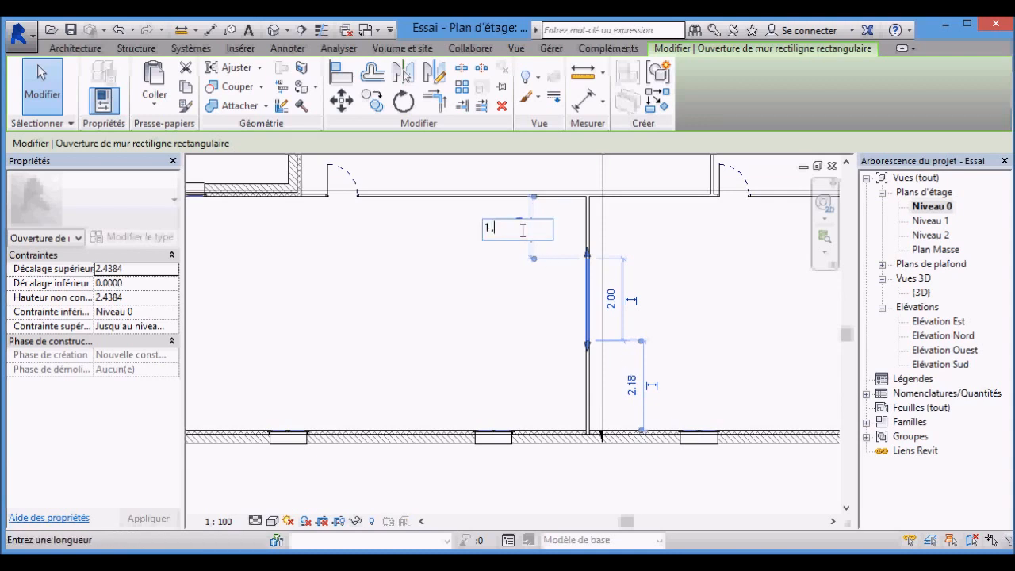
key(Return)
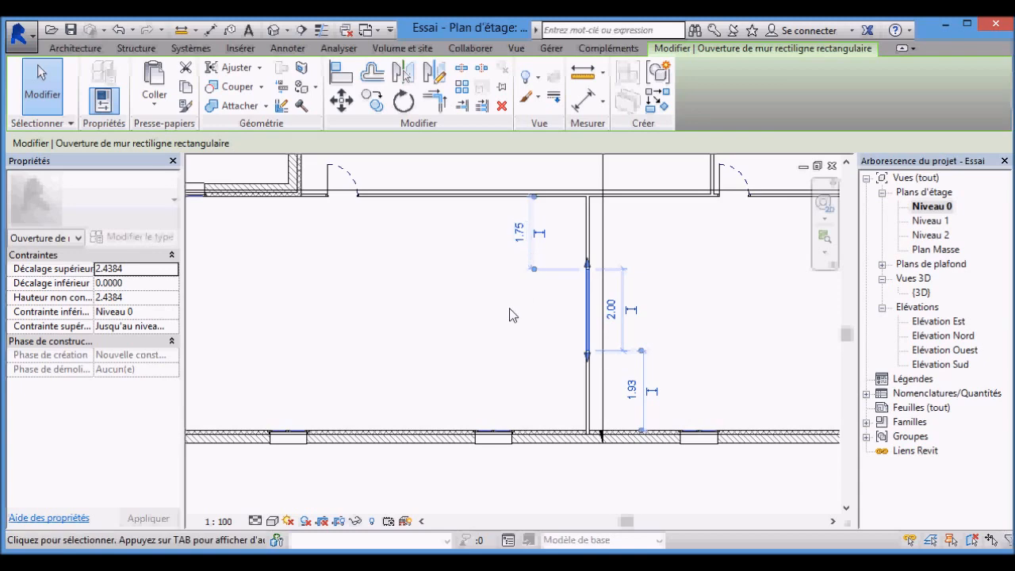
scroll(510, 313, down, 2)
click(605, 462)
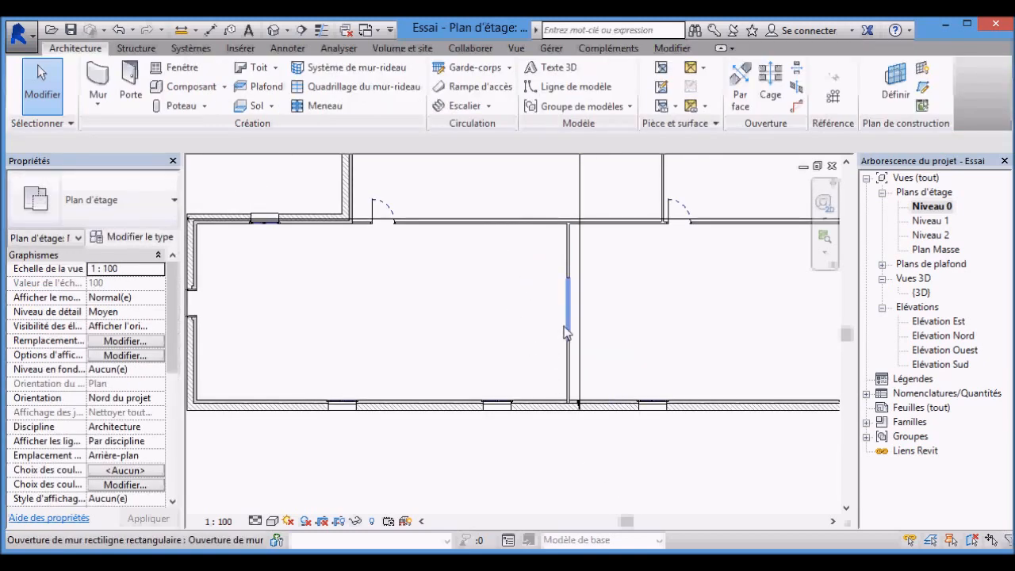
Open the {3D} view and hide the Niveau 1 concrete floor slab element to expose the opening below.
double_click(927, 293)
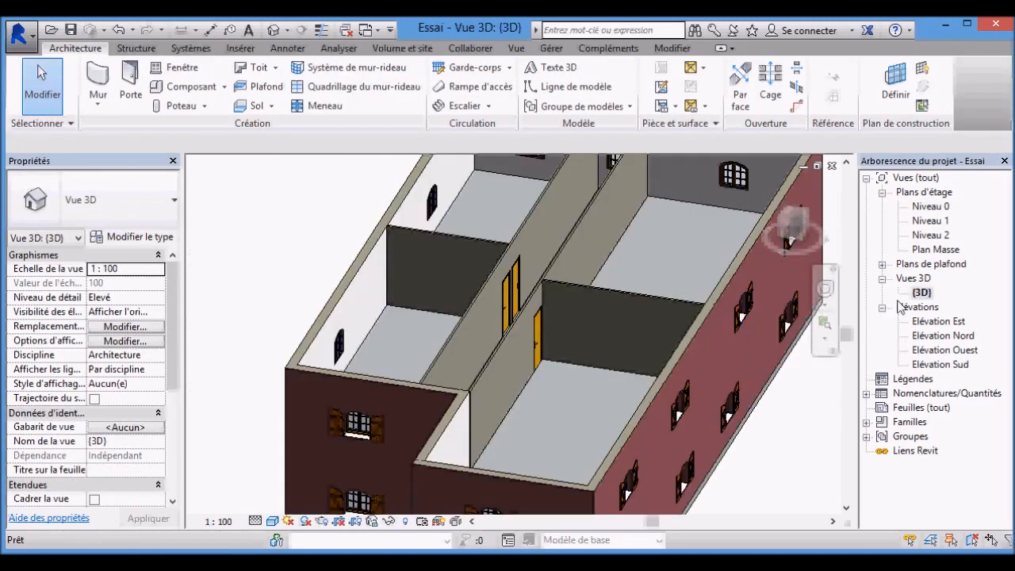
click(699, 229)
right_click(699, 229)
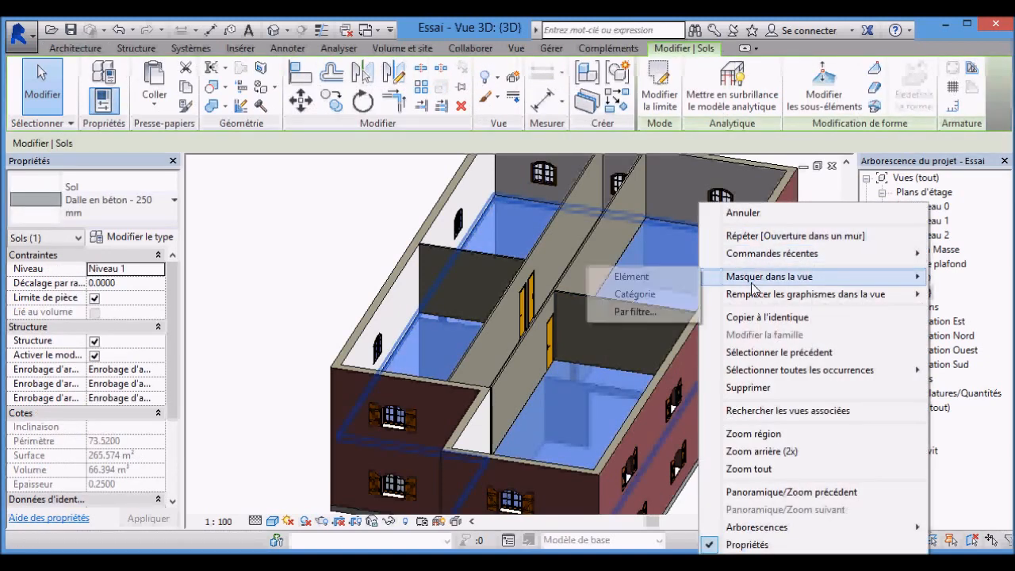
mouse_move(742, 276)
click(638, 281)
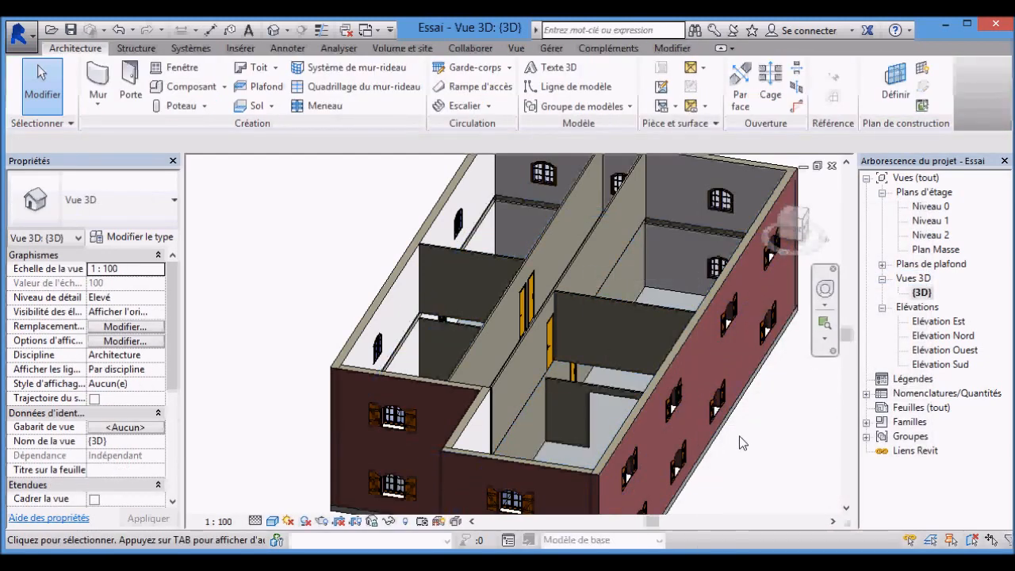
shift+middle_drag(746, 444, 597, 433)
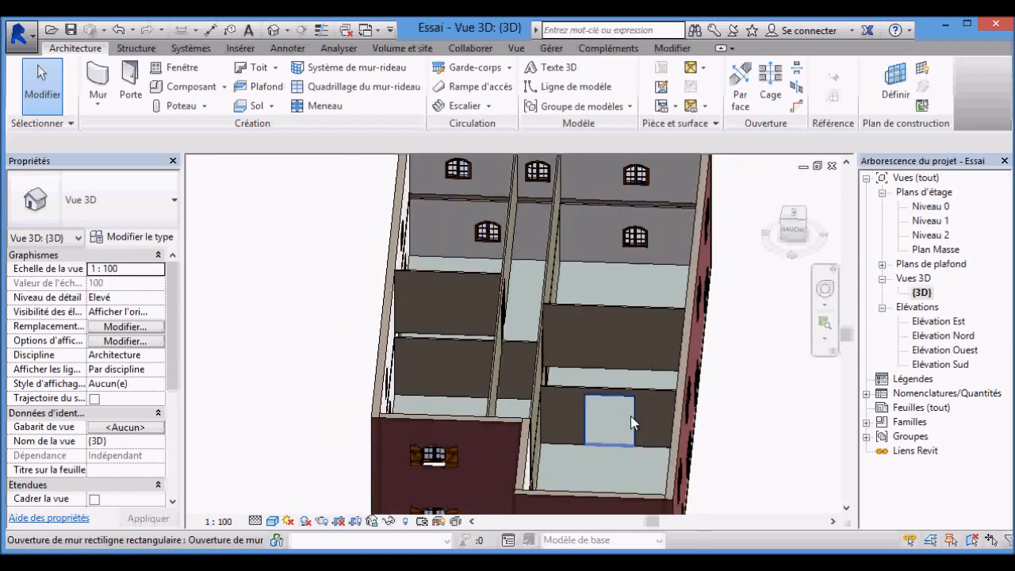
Reveal the hidden elements in the 3D view, unhide the Niveau 1 concrete floor slab, and leave the reveal mode.
scroll(612, 475, up, 2)
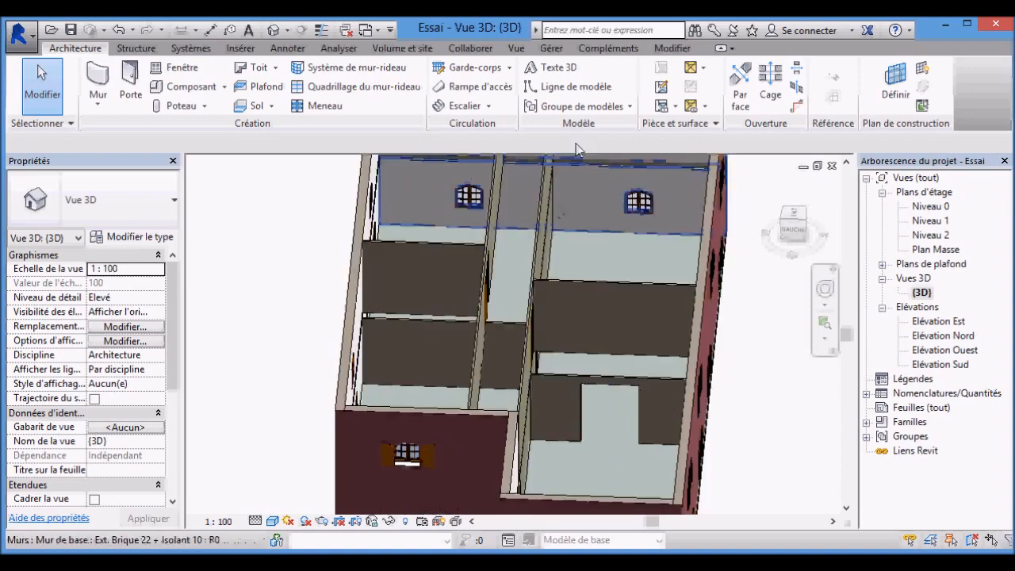
shift+middle_drag(723, 437, 588, 431)
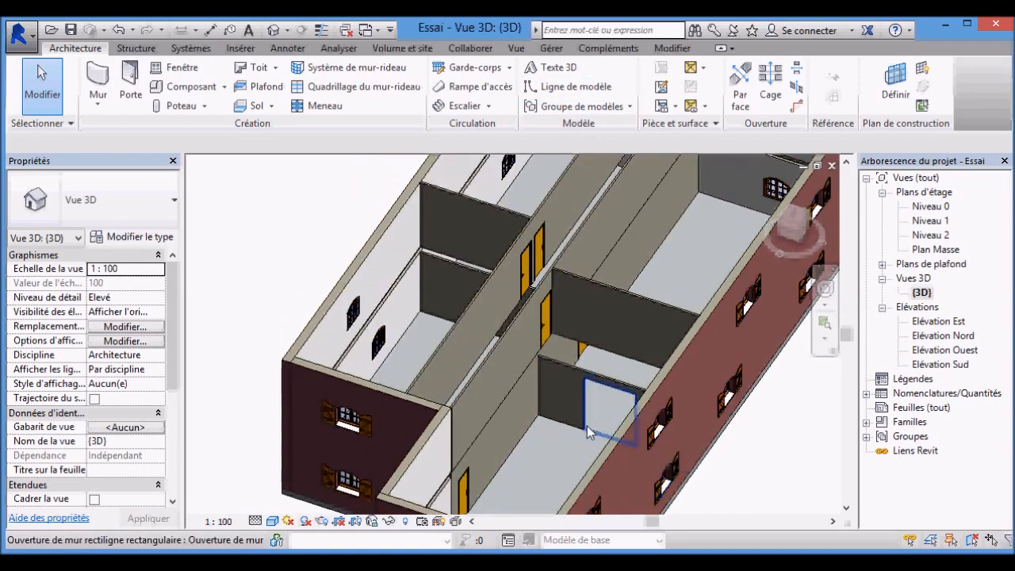
scroll(586, 420, down, 3)
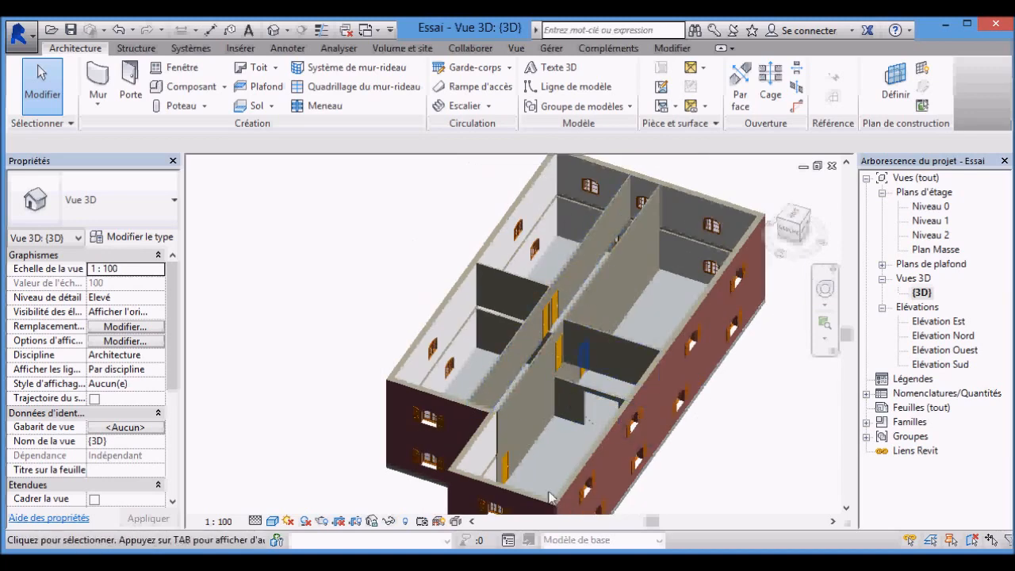
click(405, 522)
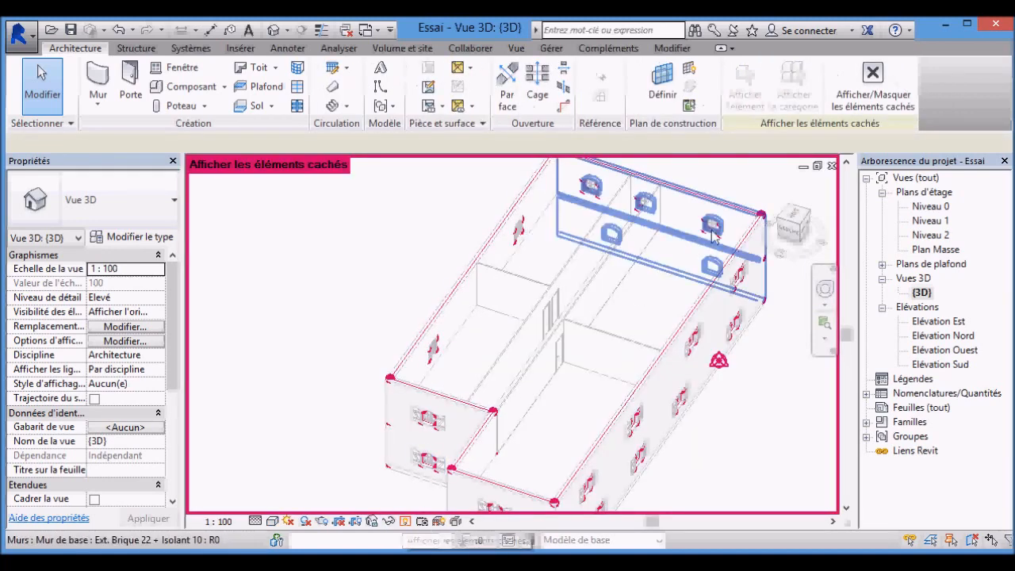
click(671, 244)
right_click(672, 242)
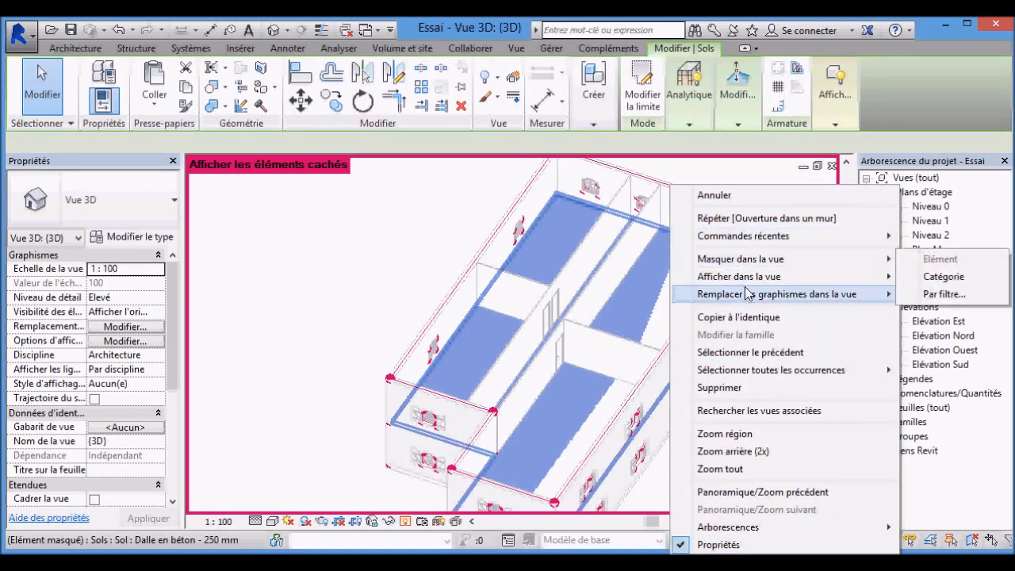
mouse_move(684, 277)
click(912, 277)
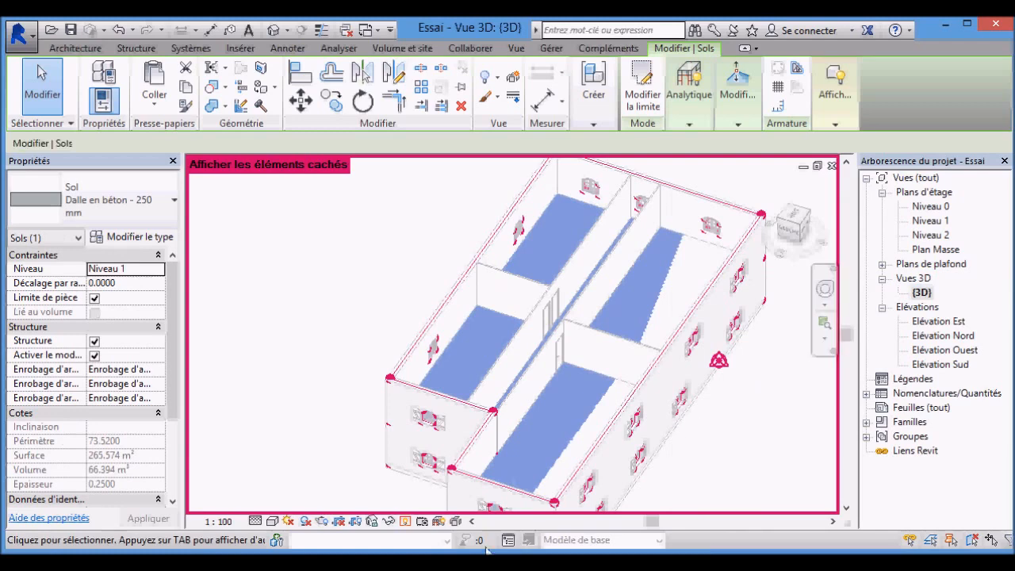
click(405, 522)
click(765, 423)
Examine the restored slab in the 3D view and the room layout in the Niveau 1 floor plan.
shift+middle_drag(745, 438, 611, 424)
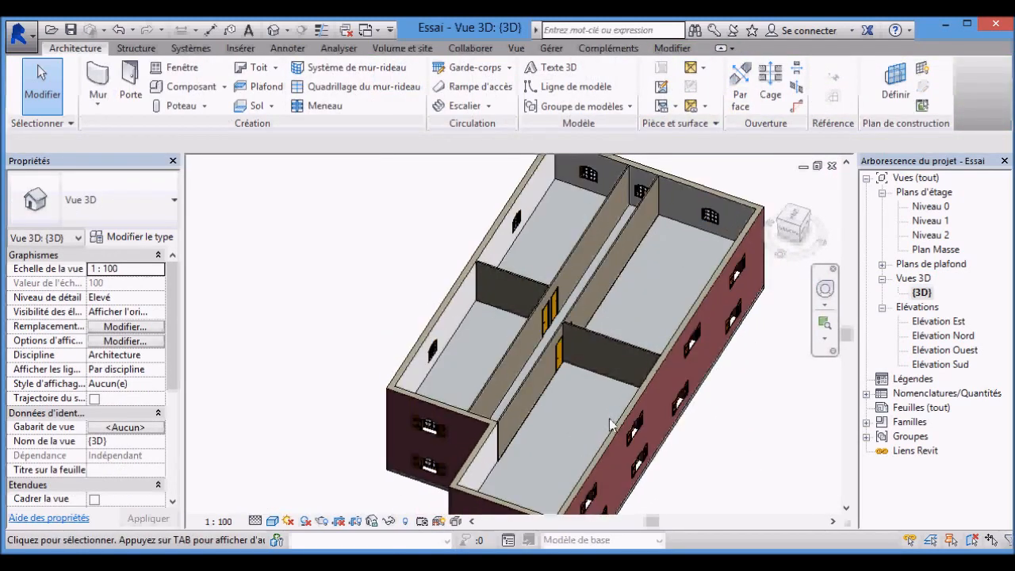
shift+middle_drag(766, 387, 591, 411)
scroll(668, 235, up, 2)
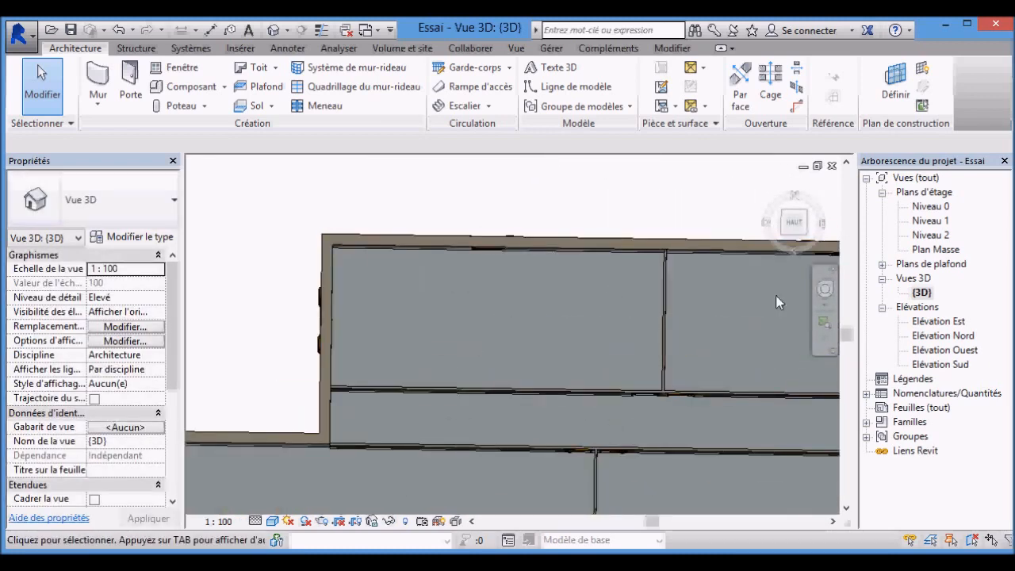
double_click(933, 221)
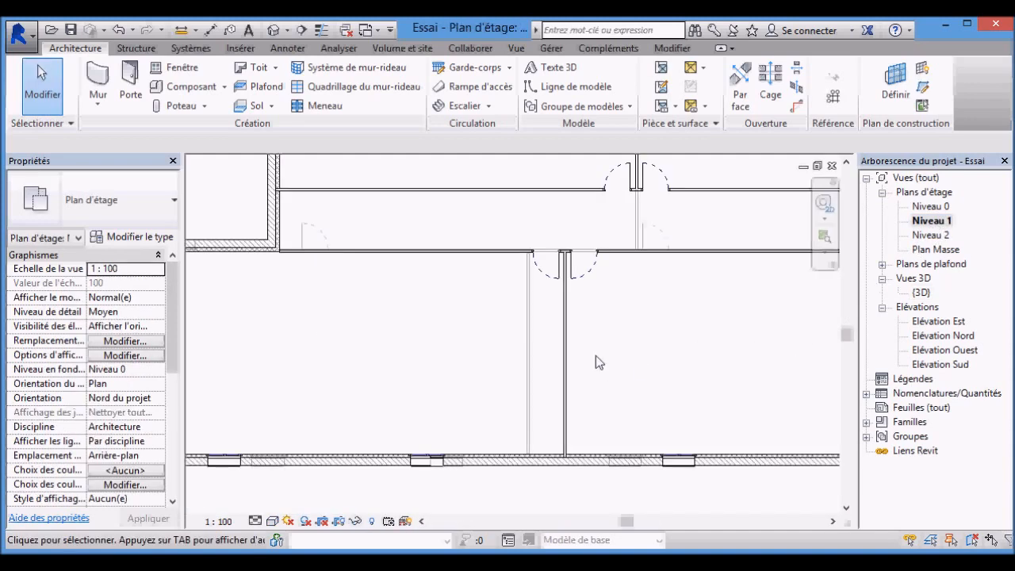
scroll(556, 317, down, 2)
scroll(548, 166, up, 5)
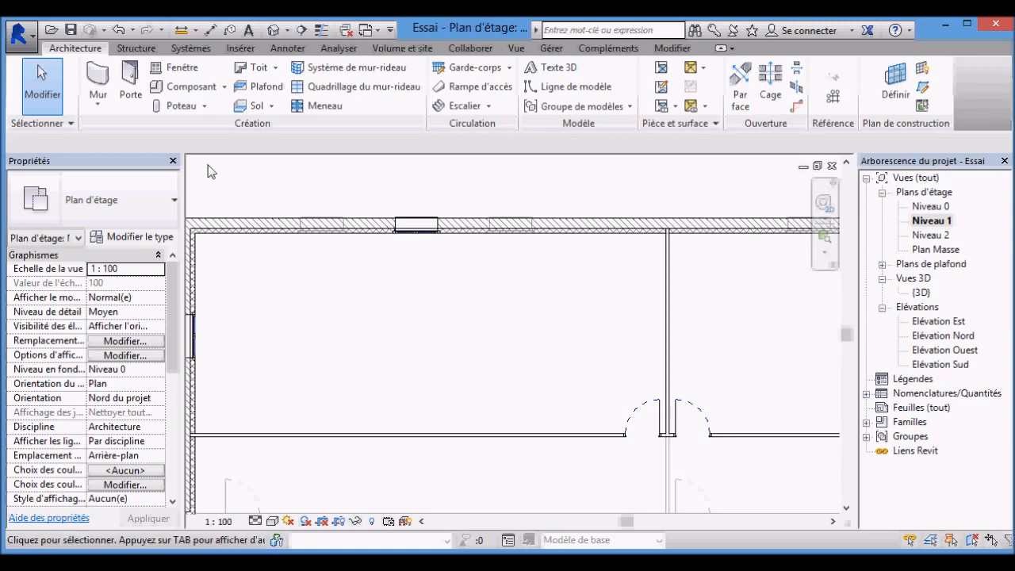
scroll(499, 310, down, 4)
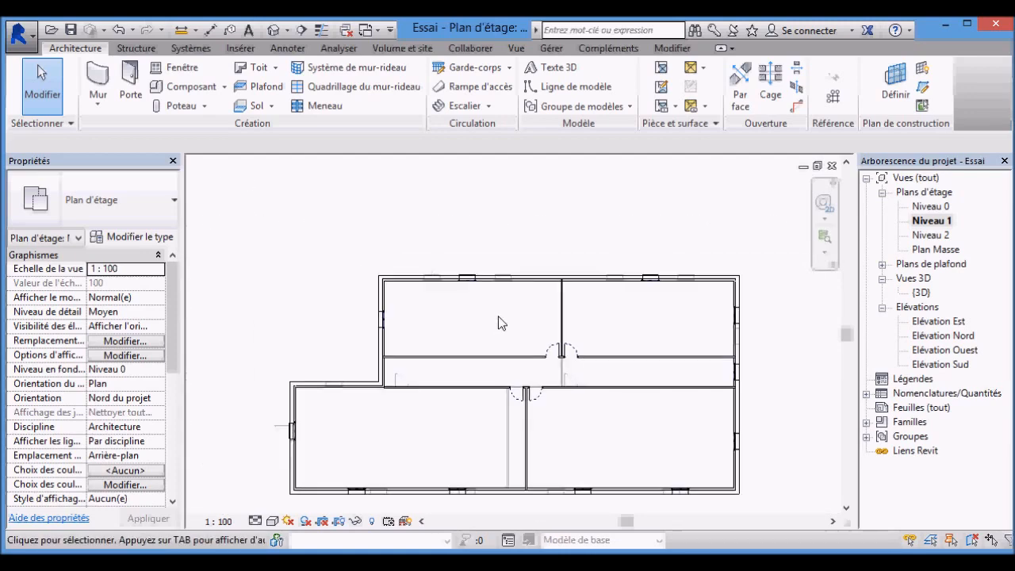
Select the Niveau 1 concrete slab in the {3D} view, start editing its boundary, and switch to the Niveau 1 plan.
double_click(921, 292)
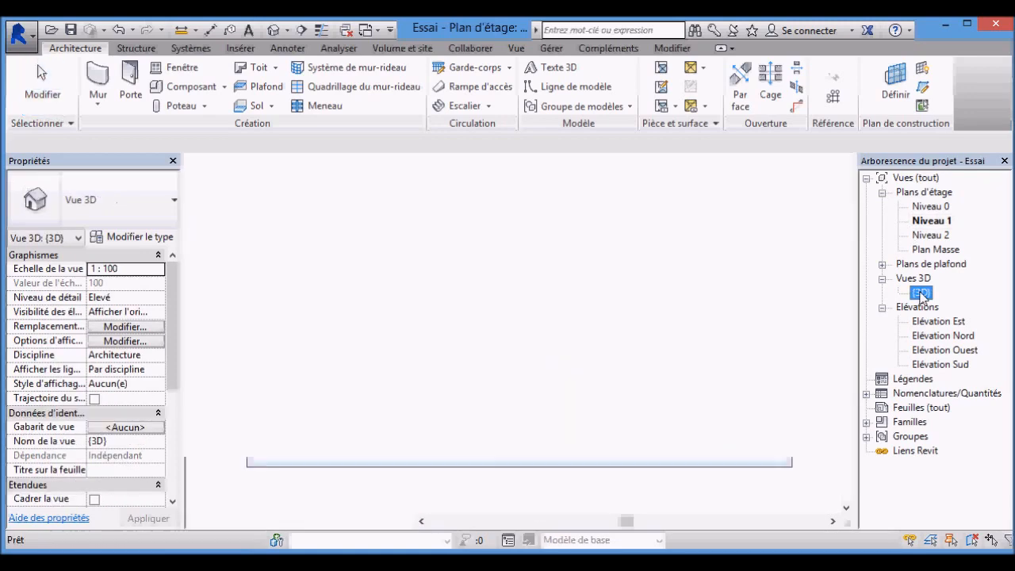
shift+middle_drag(599, 388, 585, 285)
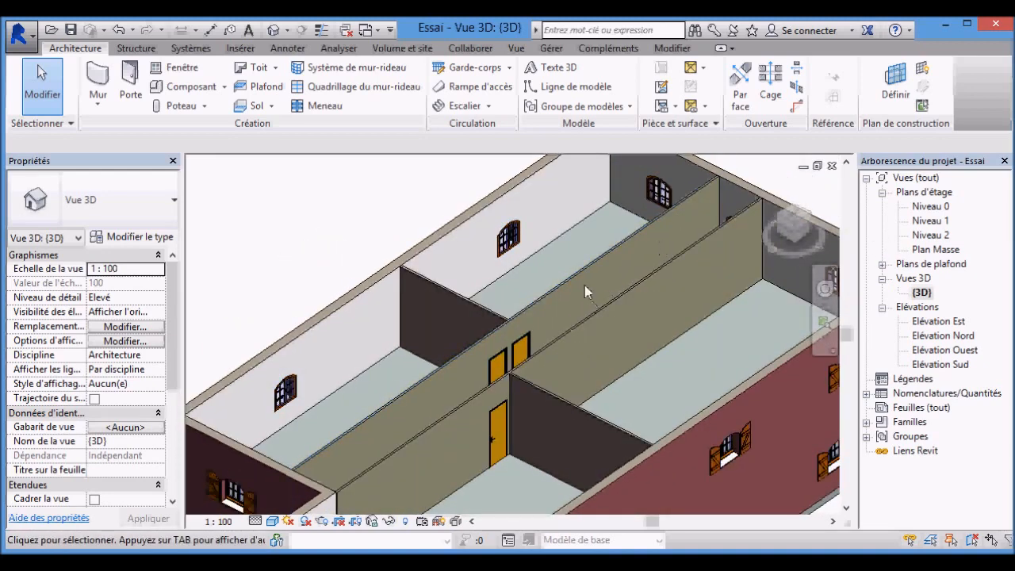
click(615, 206)
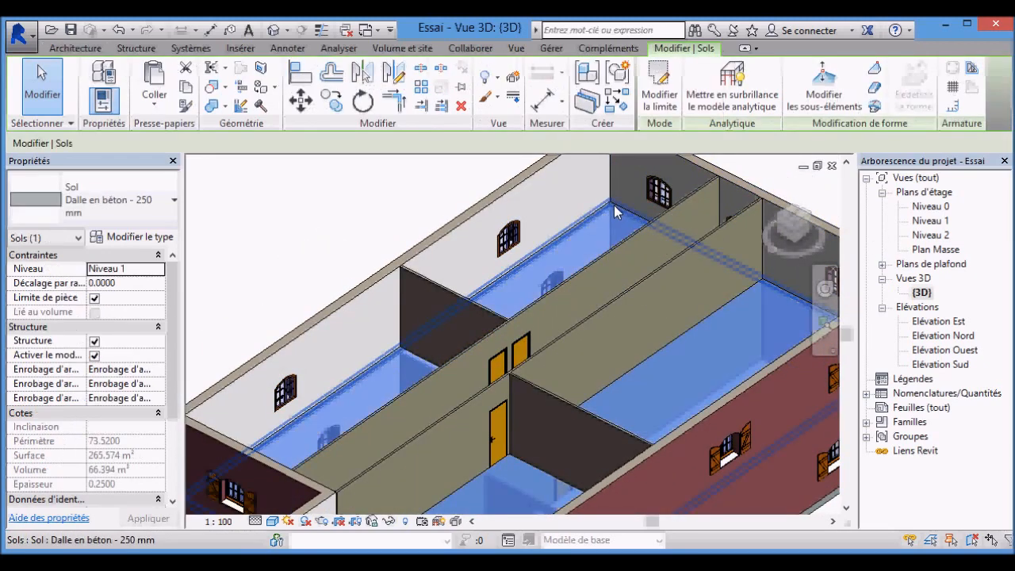
click(659, 89)
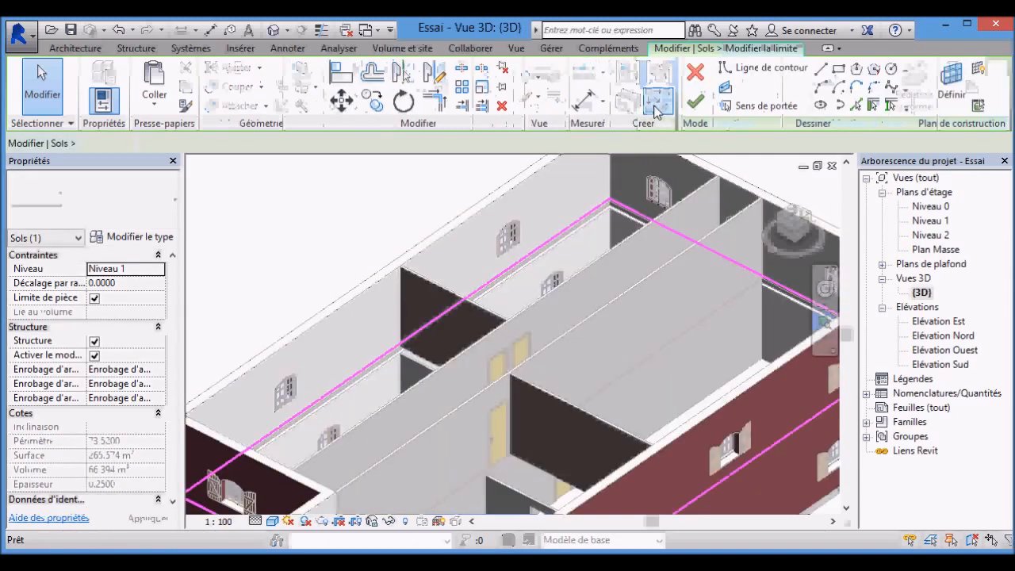
double_click(930, 221)
scroll(556, 318, up, 2)
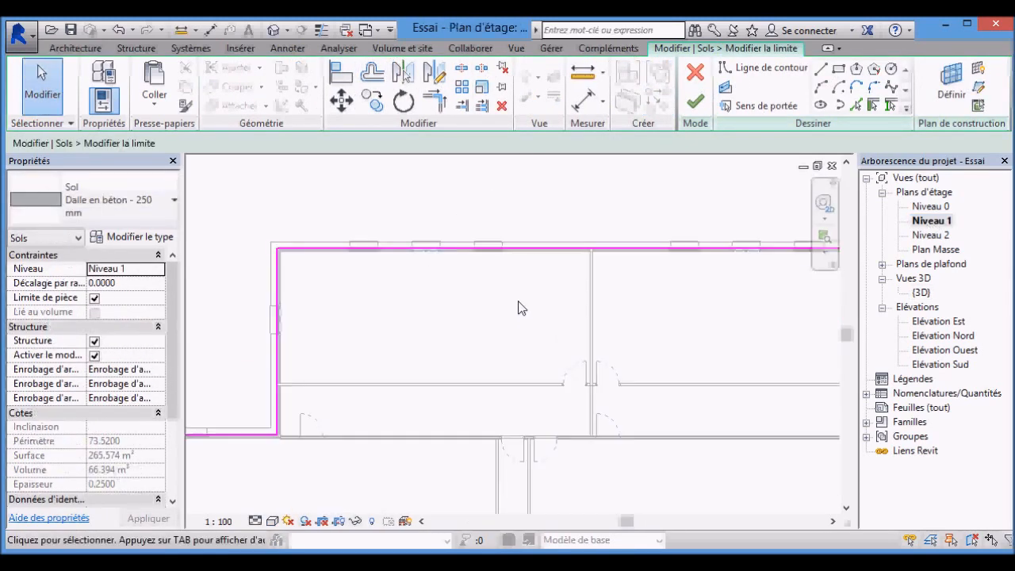
scroll(500, 284, up, 1)
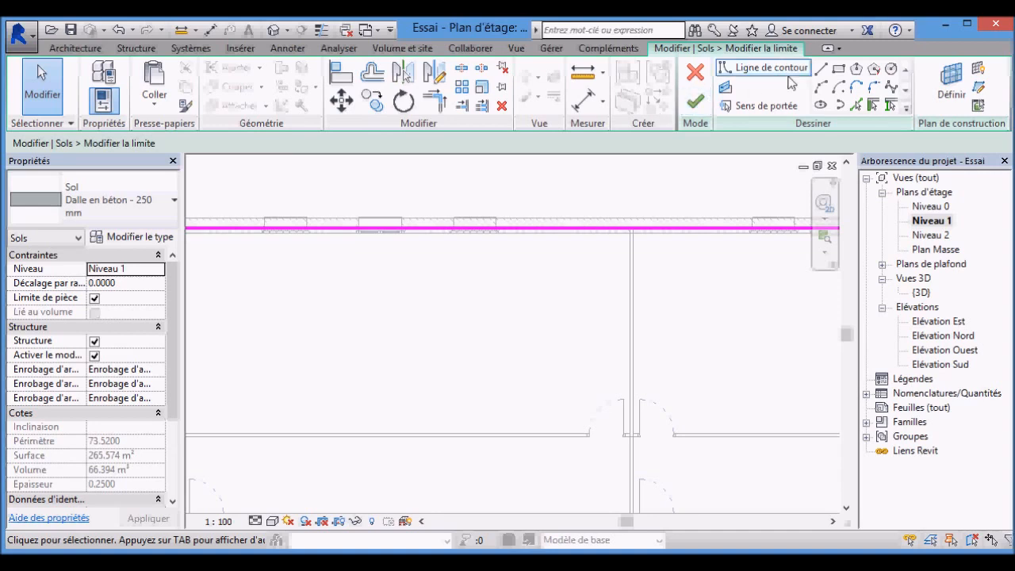
Sketch a 3.00 × 1.10 m rectangular cut-out where the upper partition meets the top exterior wall, and finish the slab boundary.
click(839, 70)
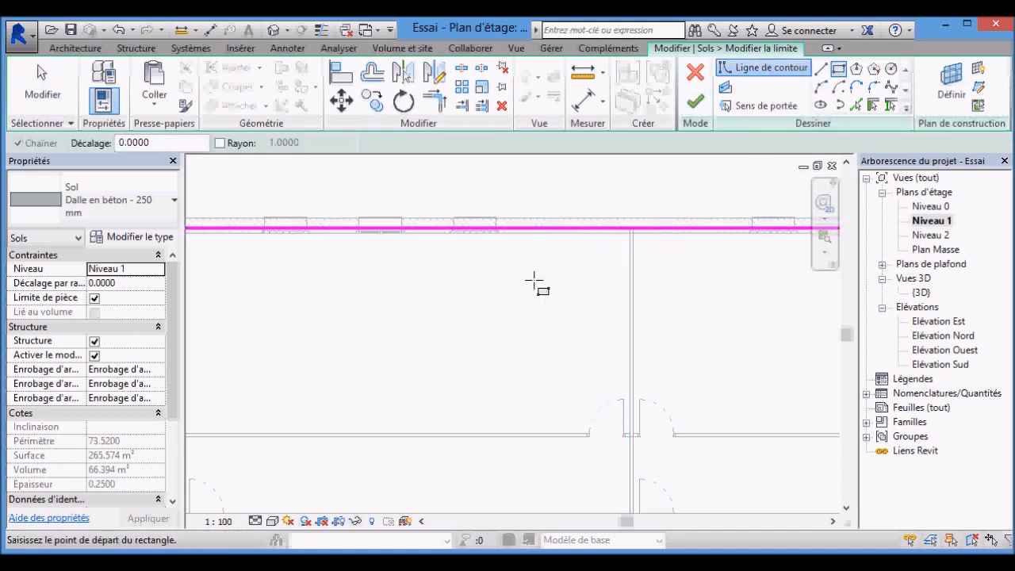
scroll(537, 284, up, 1)
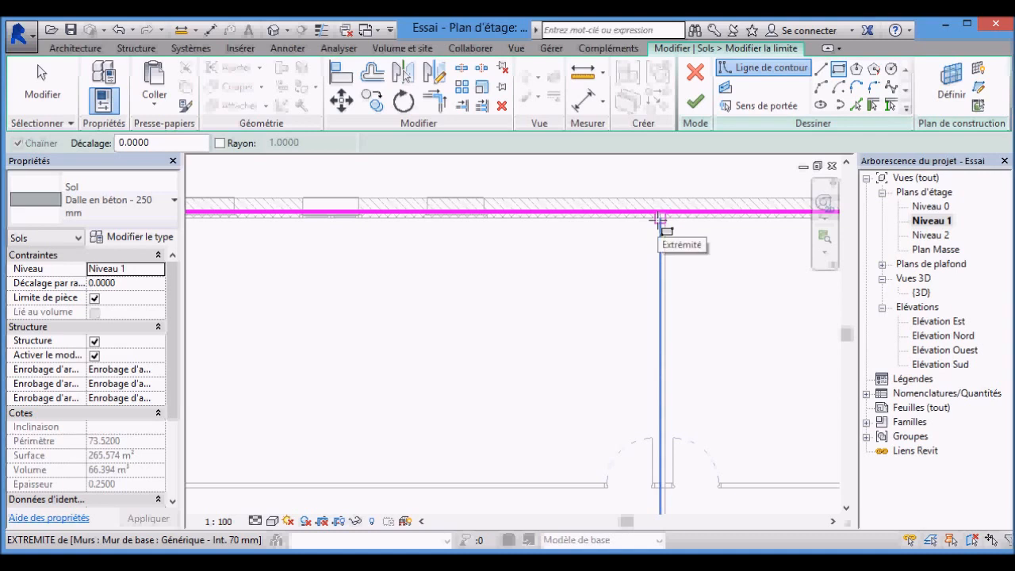
click(661, 216)
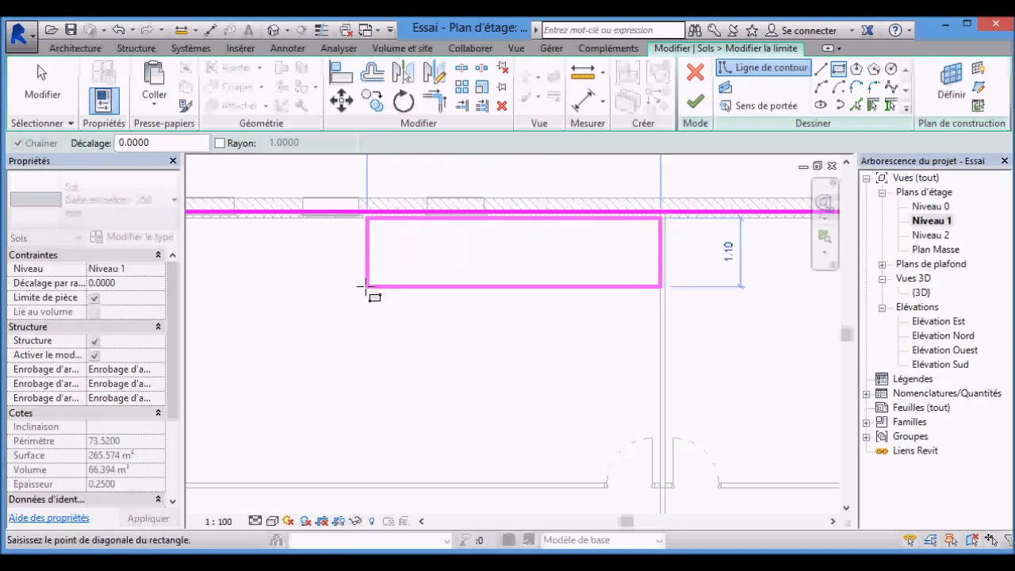
scroll(366, 282, down, 2)
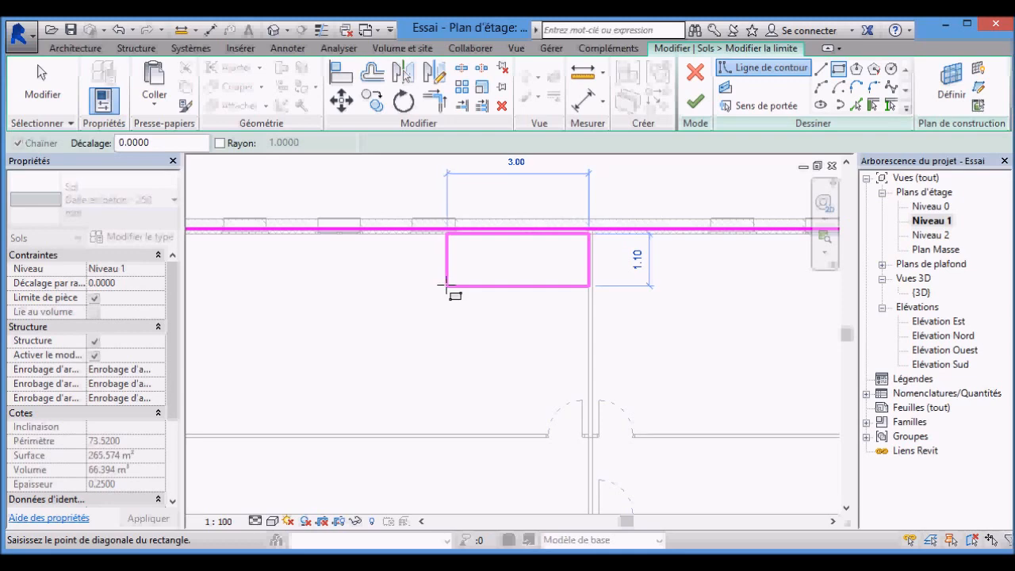
click(446, 285)
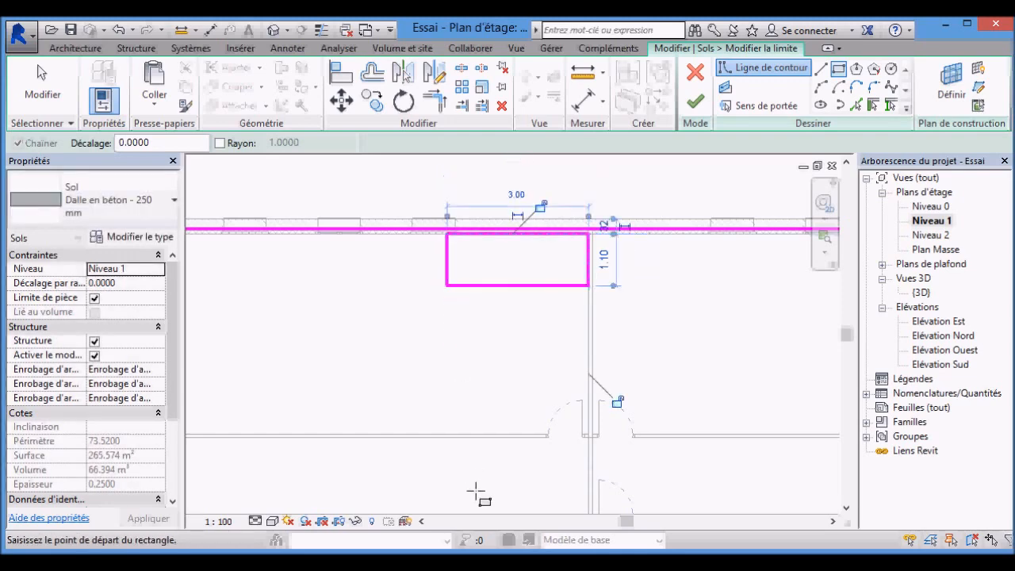
click(695, 102)
click(687, 175)
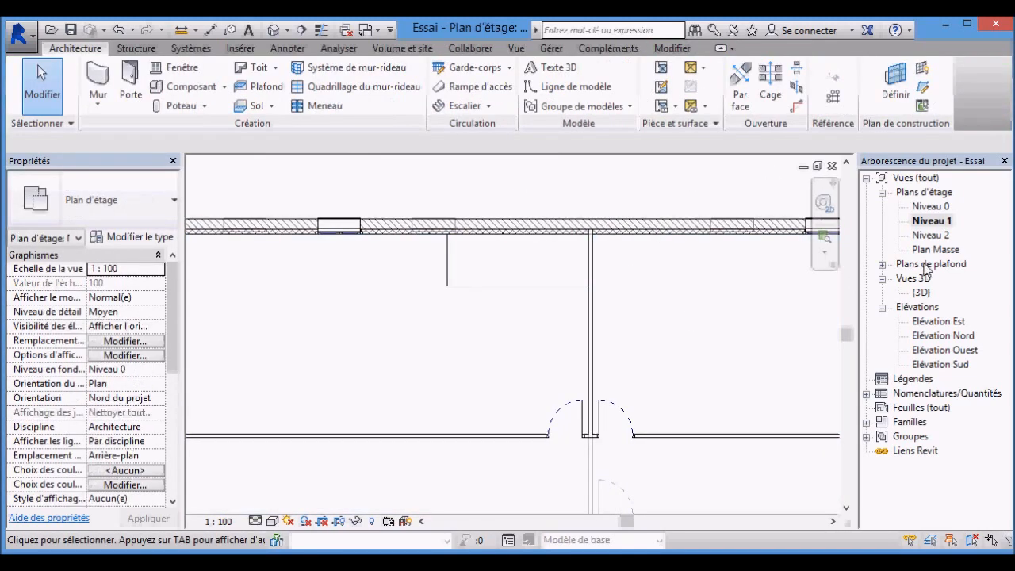
Inspect the rectangular cut-out in the Niveau 1 slab in the {3D} view.
double_click(921, 292)
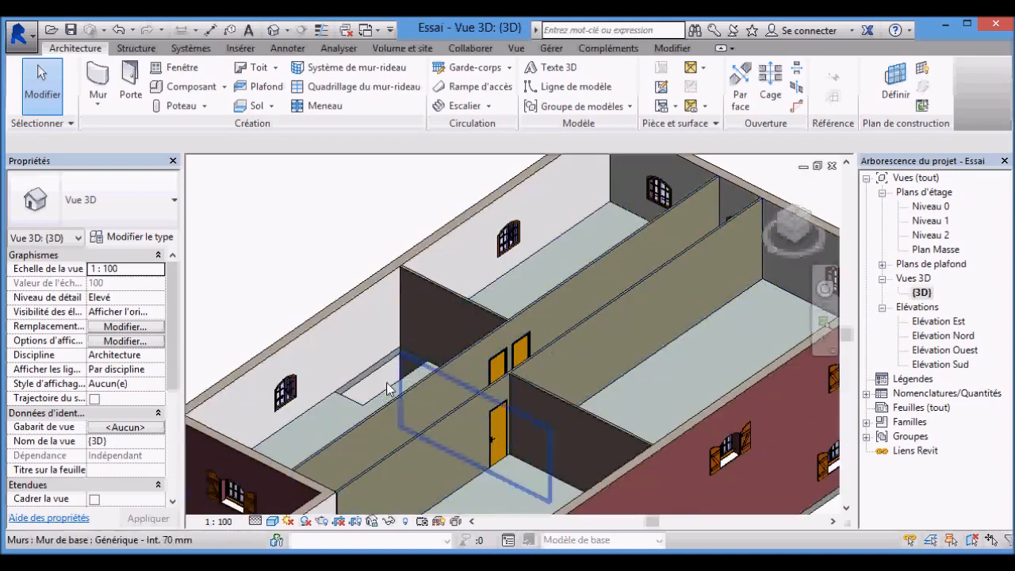
scroll(290, 391, up, 4)
scroll(481, 374, down, 5)
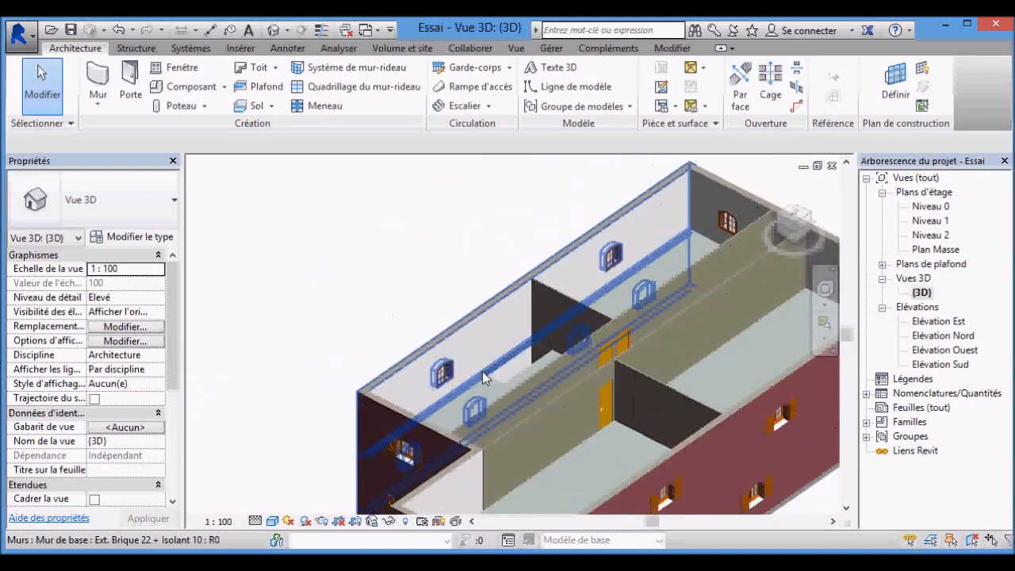